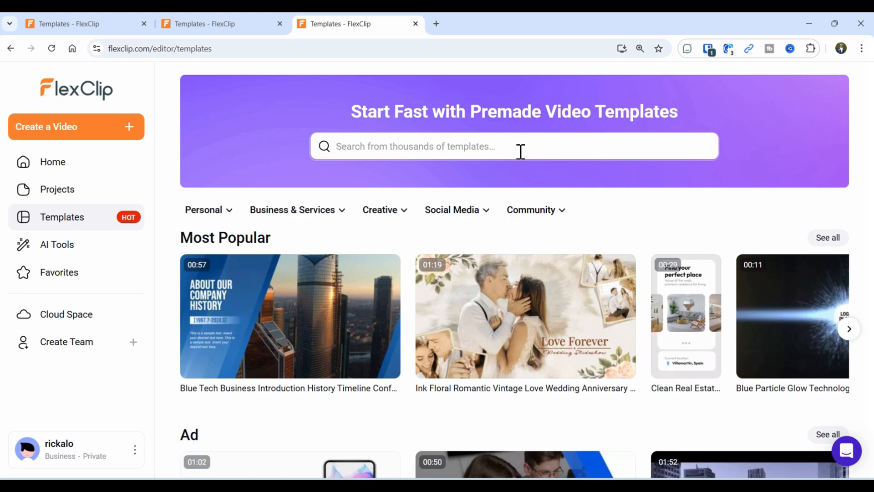
Look through the Personal, Business & Services, Creative, Social Media and Community template categories.
mouse_move(190, 224)
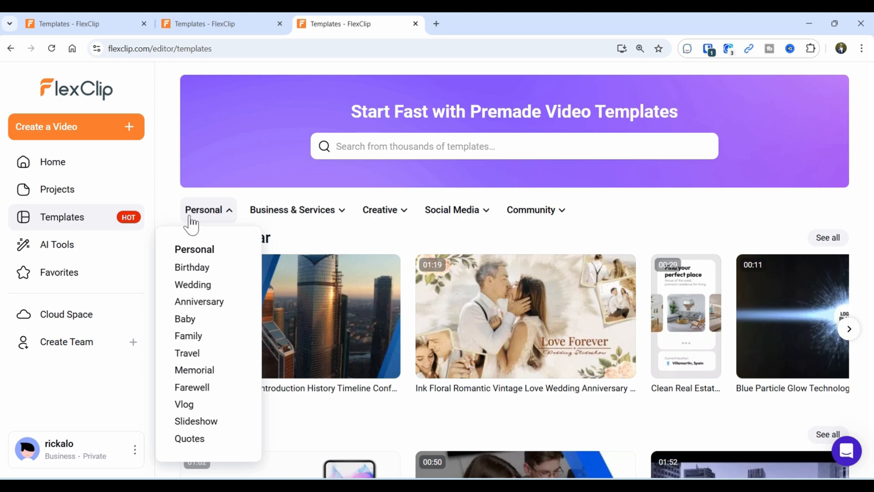
mouse_move(274, 218)
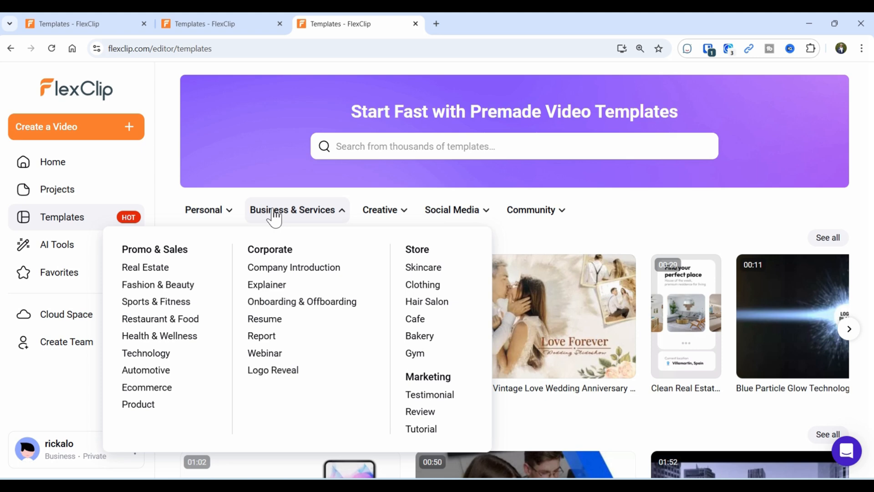
mouse_move(390, 219)
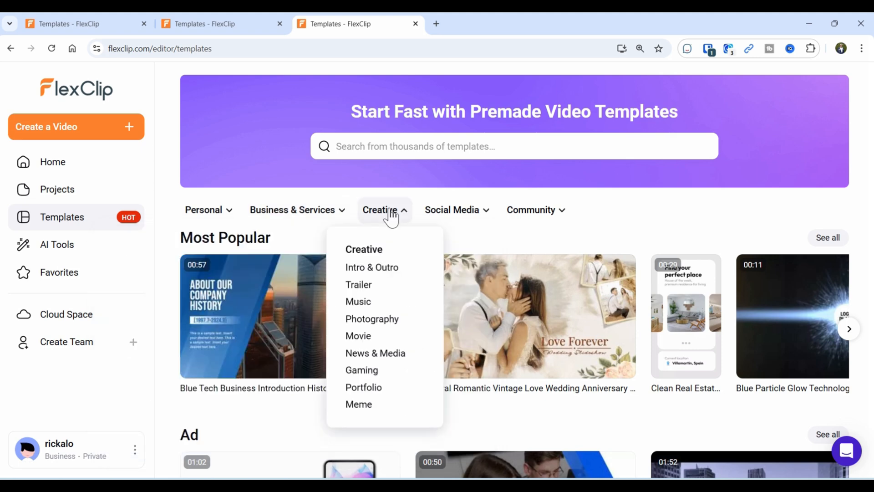
mouse_move(464, 219)
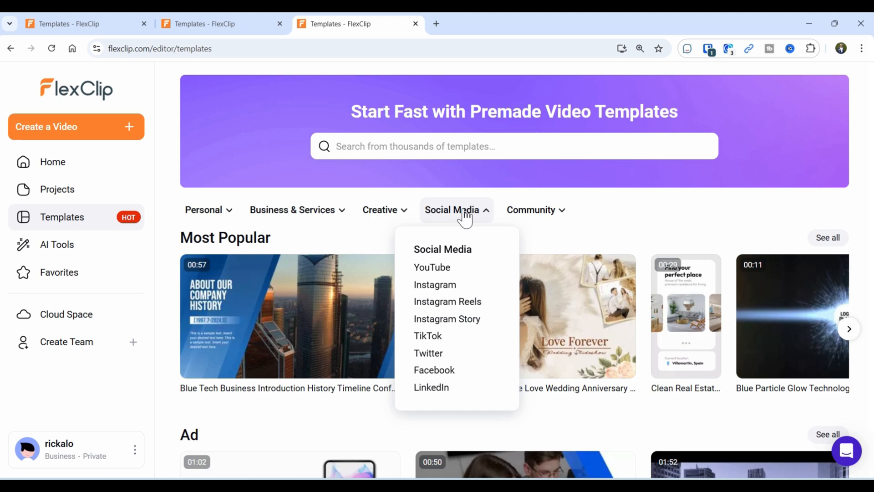
mouse_move(542, 218)
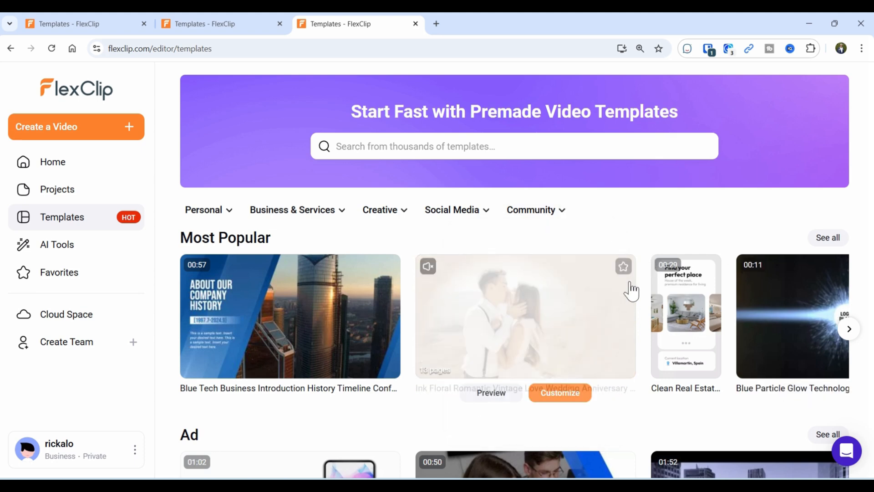
Find the Travel section among the premade templates and open its full list.
scroll(738, 298, "down", 6)
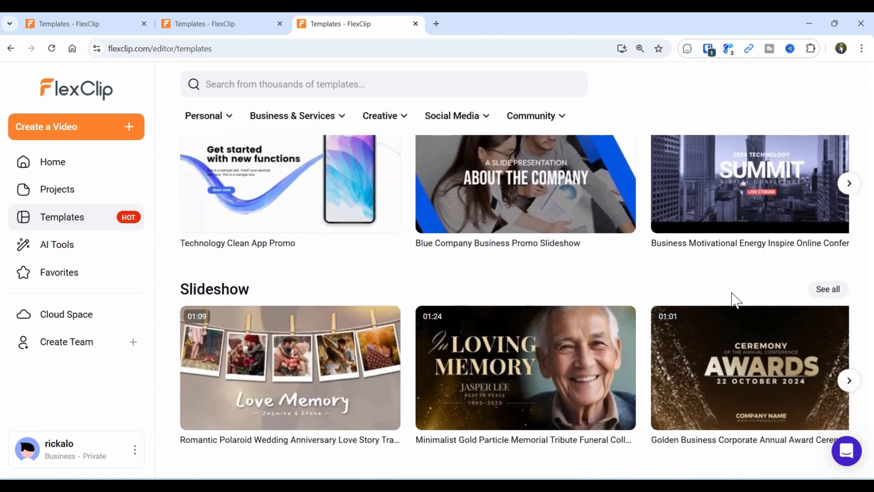
scroll(736, 299, "down", 7)
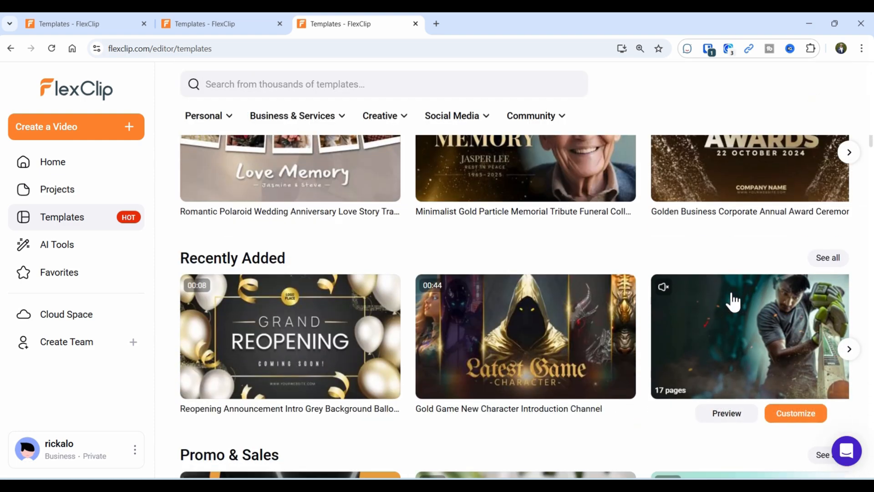
scroll(731, 292, "down", 10)
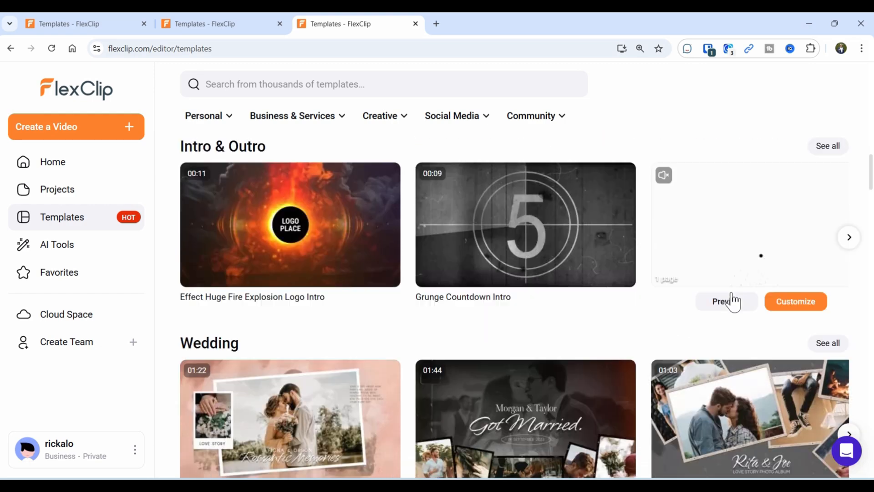
scroll(733, 301, "down", 9)
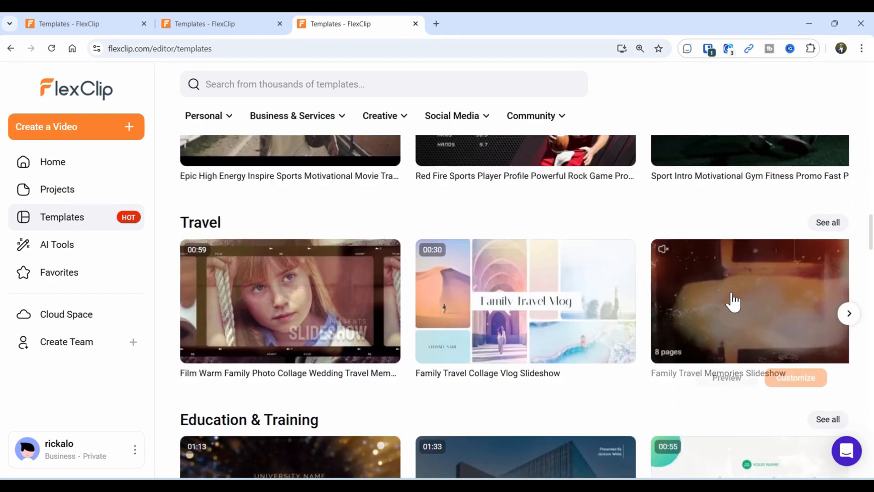
scroll(732, 293, "up", 1)
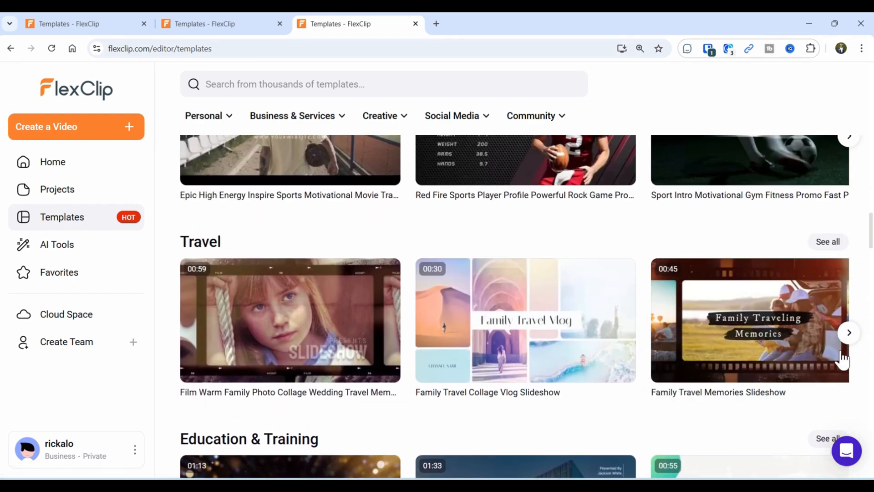
left_click(824, 248)
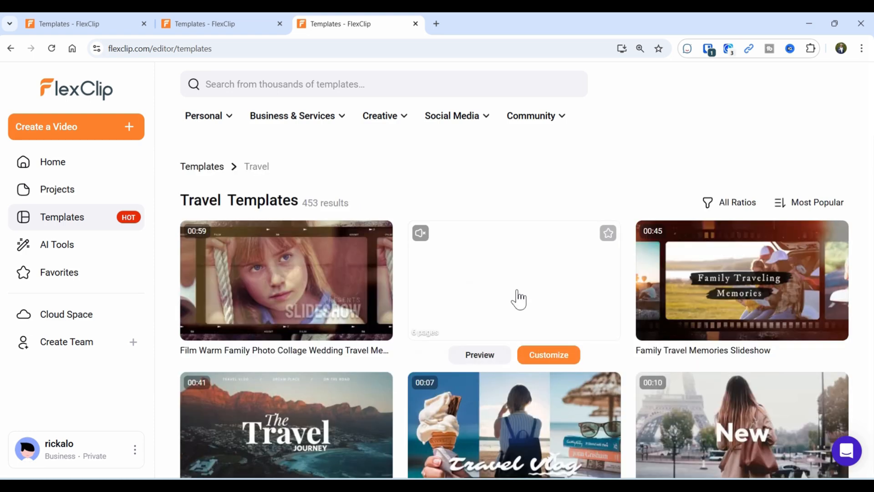
Open the preview of the "Nature Road Freedom Curve Speed Travel Vlog Intro Outro" template.
scroll(518, 299, "down", 9)
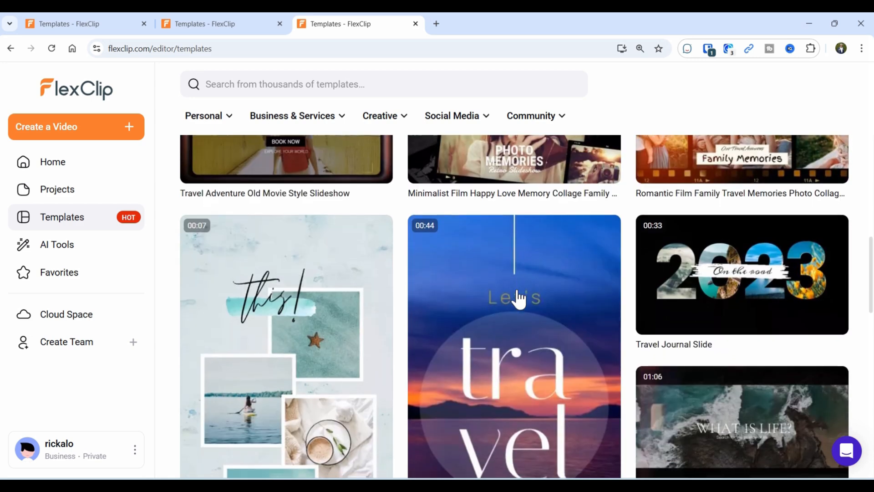
scroll(518, 299, "down", 7)
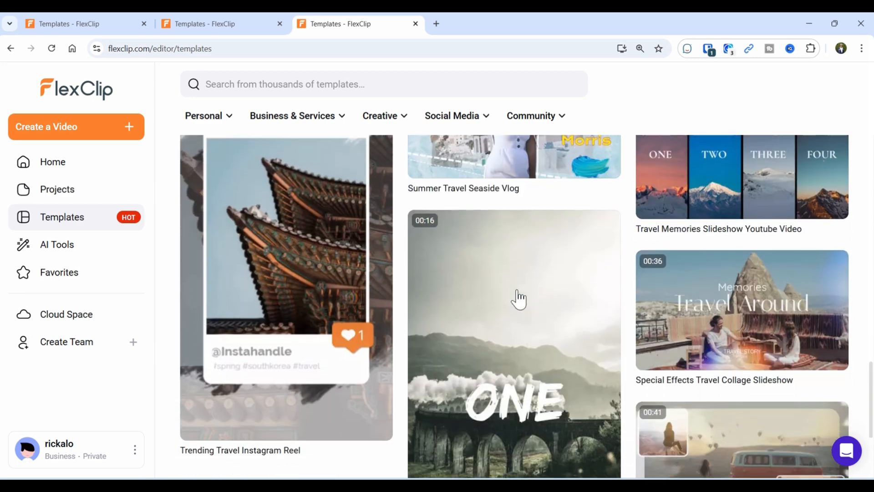
scroll(518, 299, "up", 4)
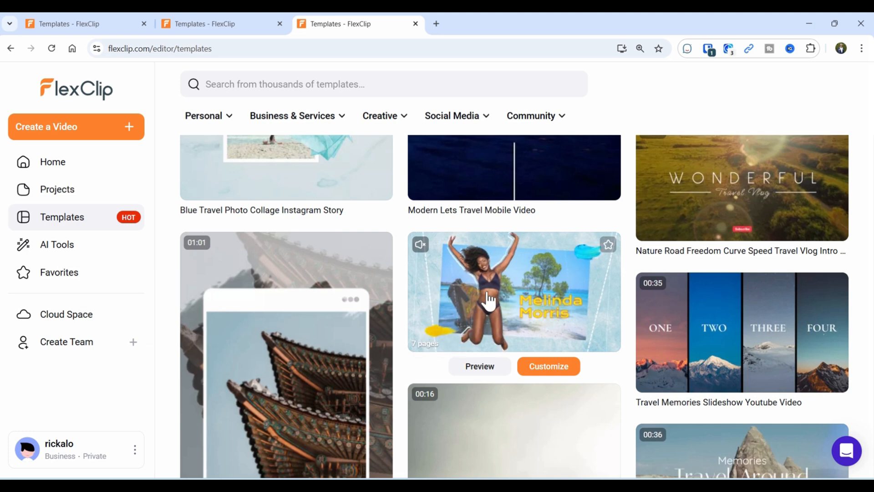
scroll(601, 344, "up", 3)
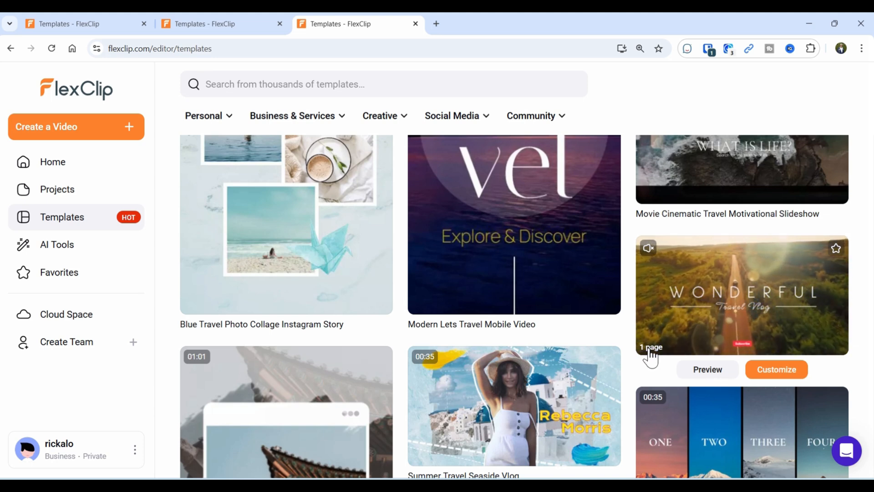
left_click(694, 367)
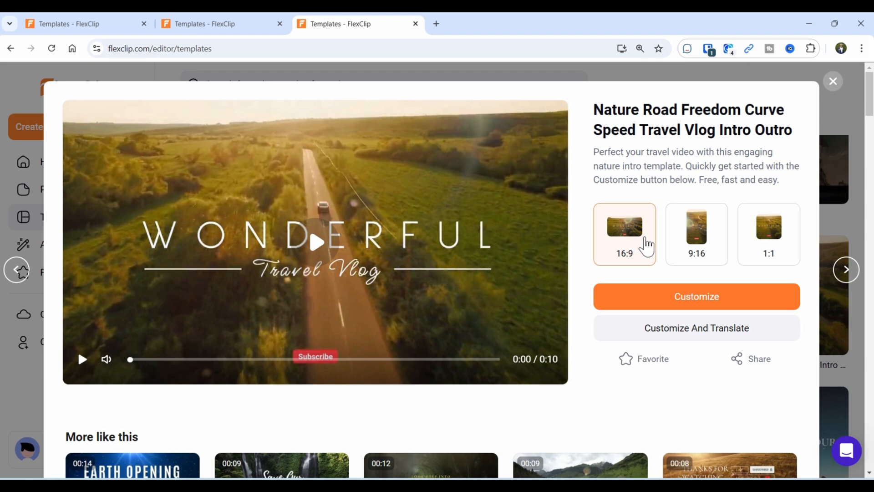
Preview the template in 9:16 and in 16:9, pausing the 16:9 playback.
left_click(683, 247)
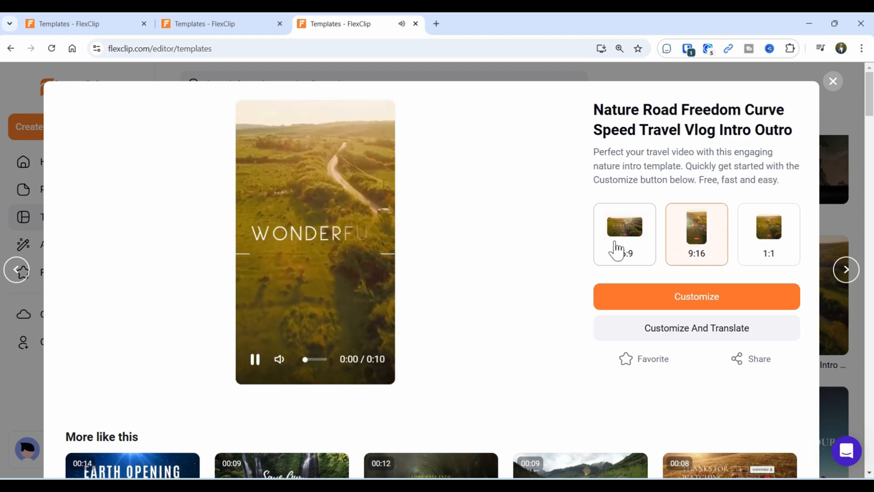
left_click(616, 250)
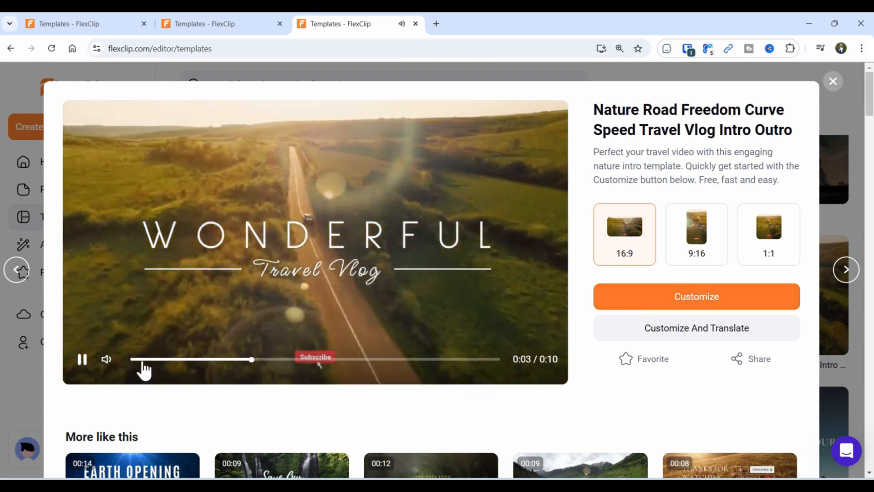
left_click(83, 359)
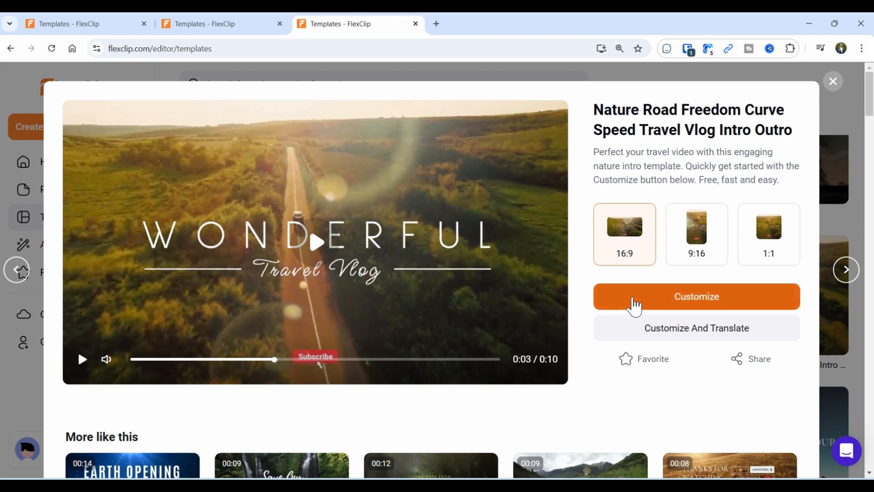
Open the 16:9 template for customizing and dismiss the media import prompt.
left_click(633, 300)
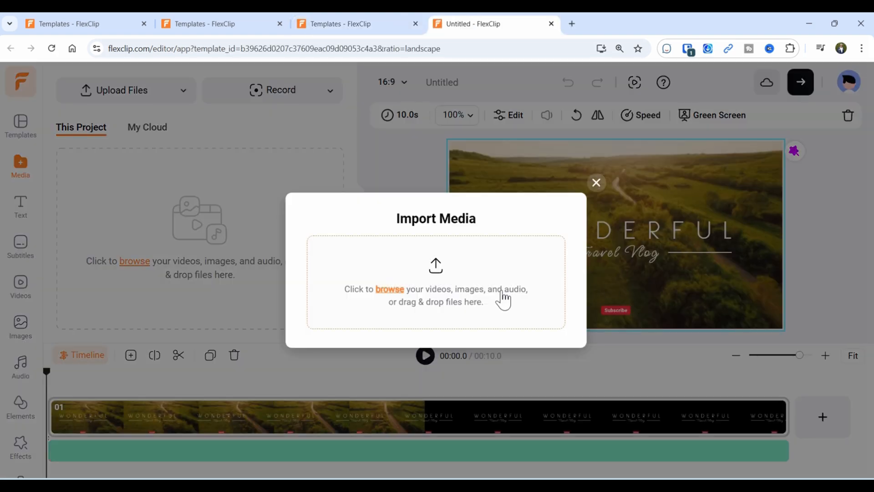
left_click(596, 183)
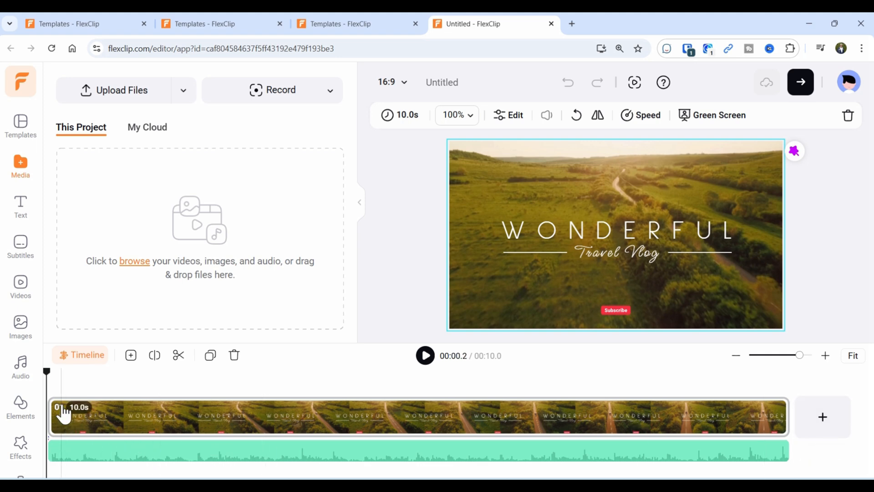
Try adding a blank second scene after the intro scene and undo it.
left_click(825, 428)
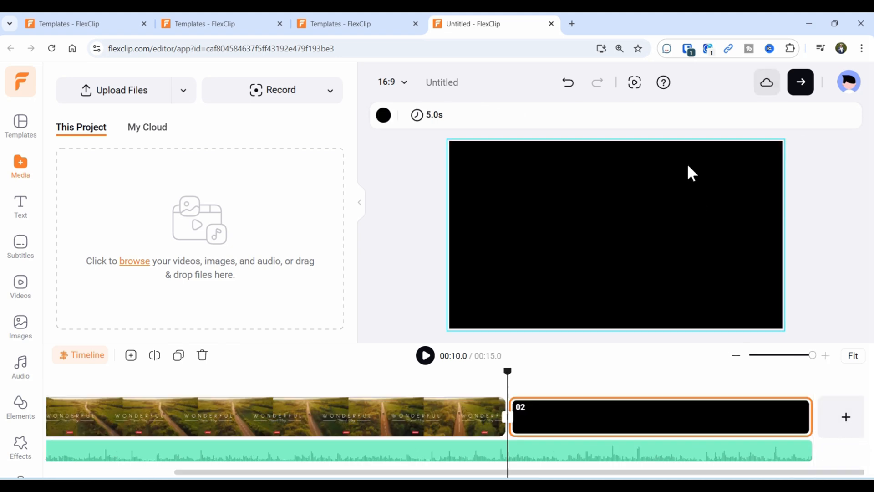
left_click(568, 84)
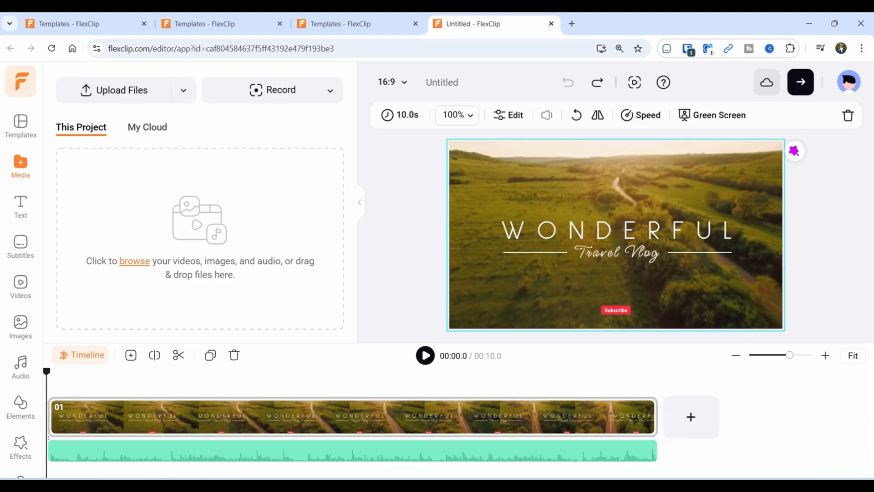
Check the audio track, select scene 1 and open its detailed layer timeline.
left_click(115, 460)
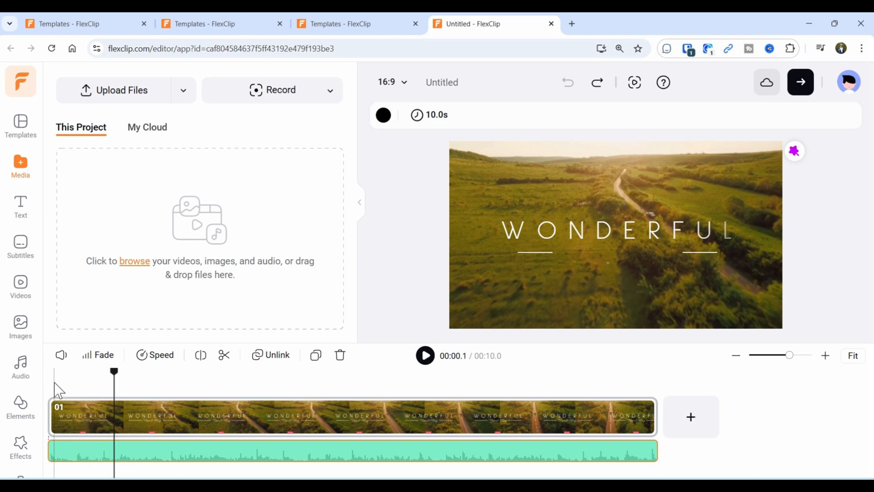
left_click(82, 418)
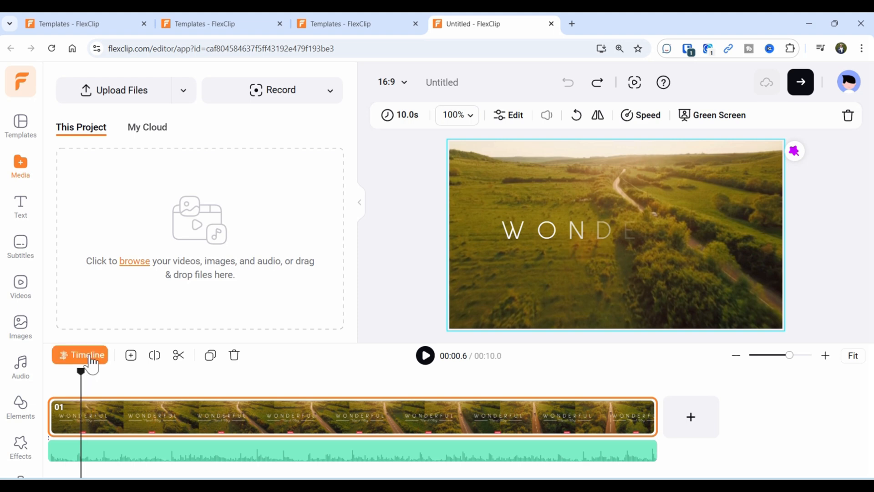
left_click(87, 355)
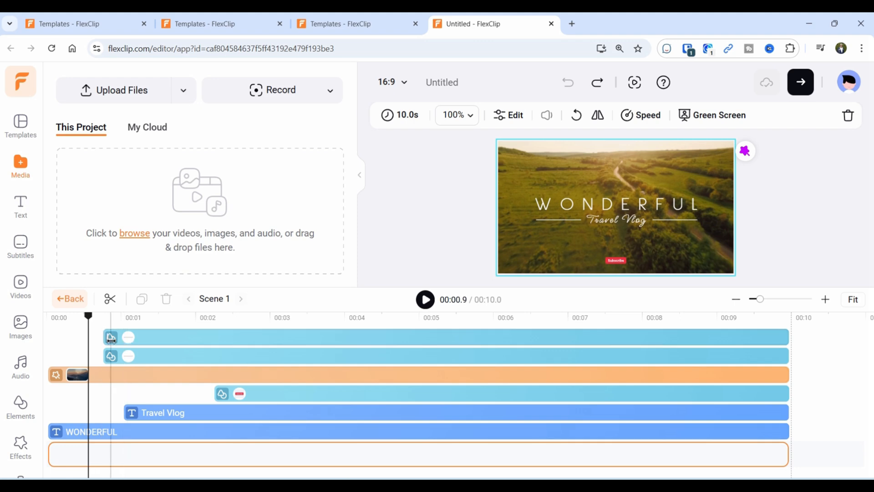
Examine the two line shapes, the Travel Vlog text and the Subscribe layer, and return to the scene overview.
left_click(166, 342)
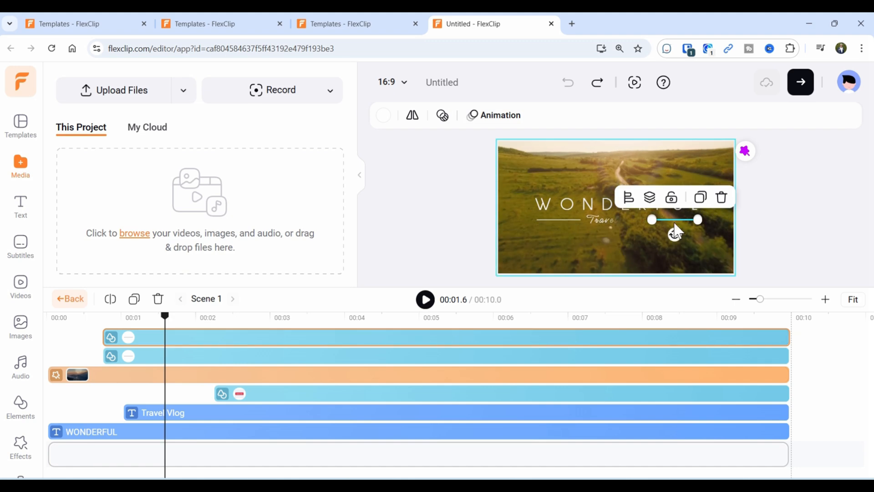
left_click(172, 357)
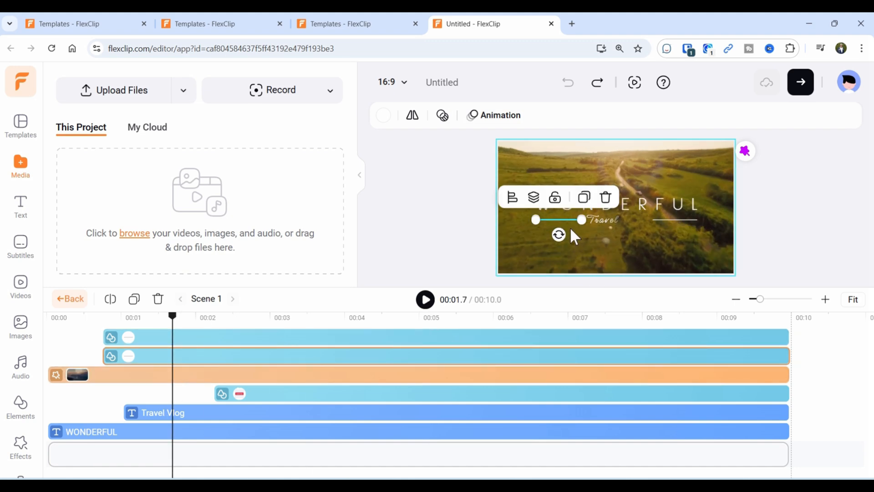
left_click(141, 415)
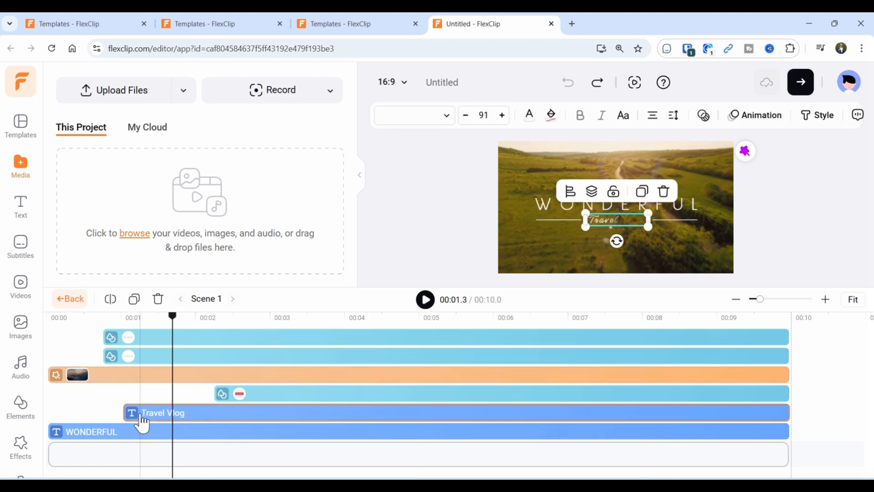
left_click_drag(144, 322, 165, 332)
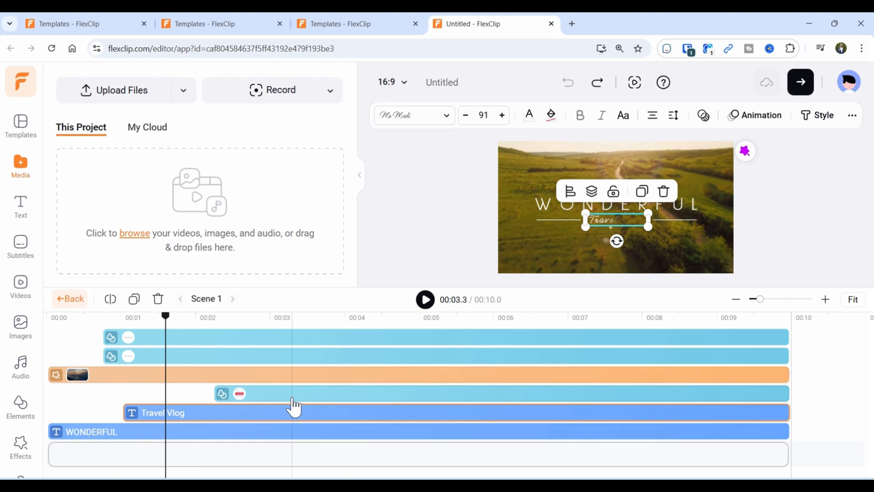
left_click(292, 395)
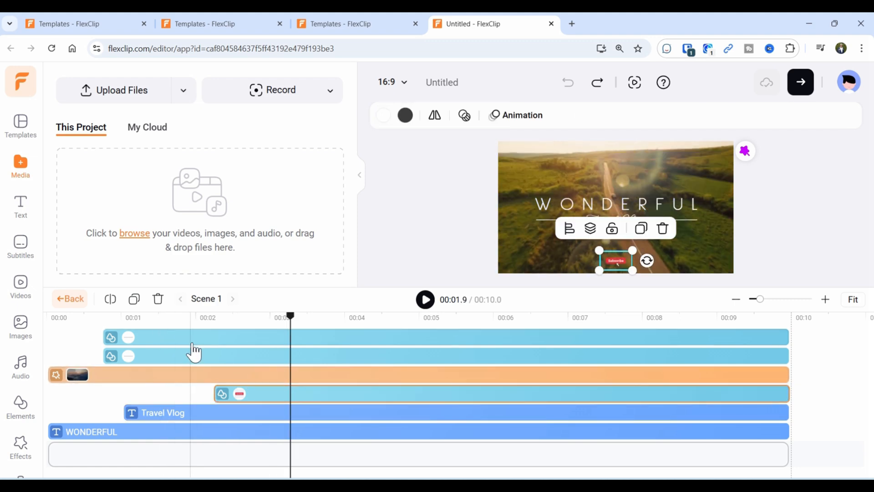
left_click(70, 299)
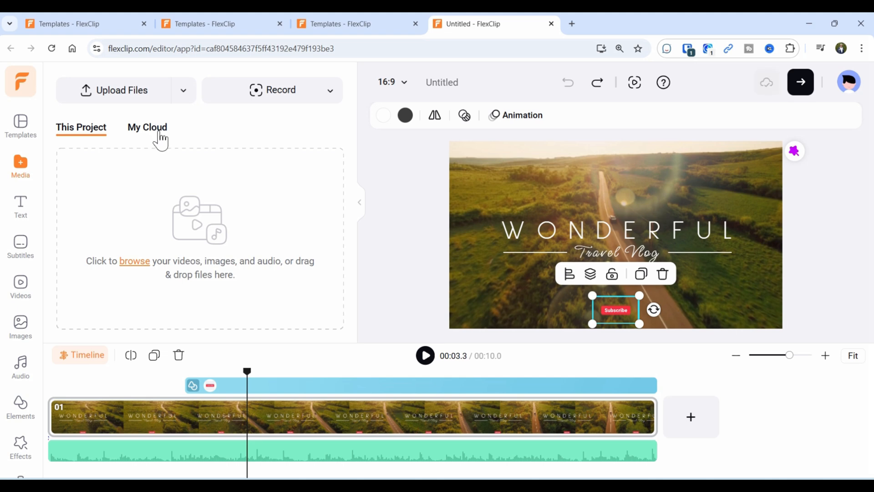
Replace scene 1's background footage with the 00:47 dji_fly clip from My Cloud and preview the scene.
left_click(159, 133)
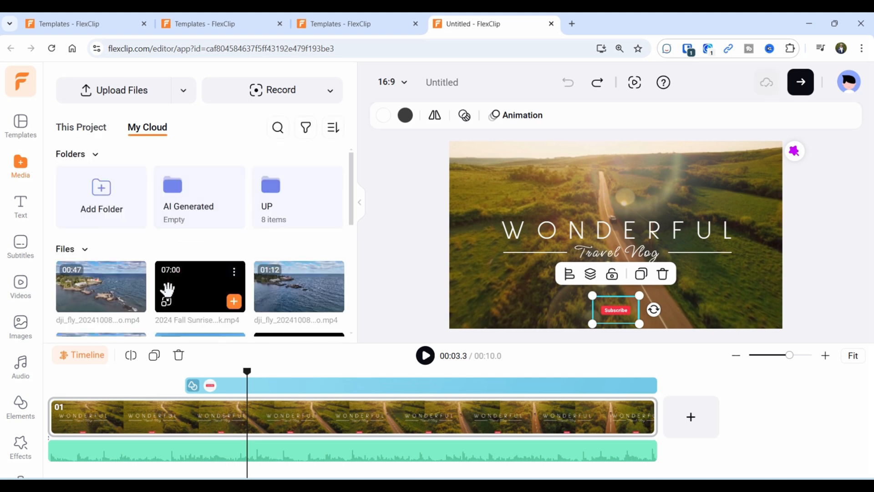
left_click(111, 289)
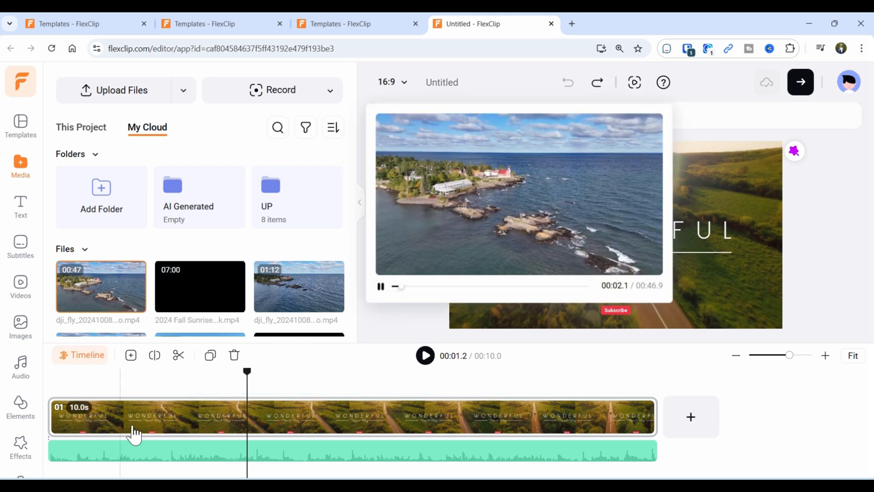
left_click(108, 285)
left_click_drag(108, 285, 129, 408)
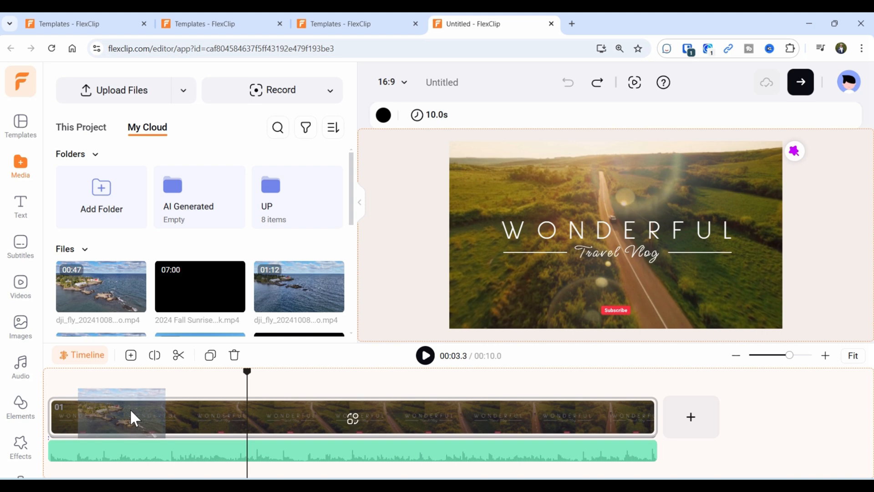
left_click_drag(131, 411, 131, 412)
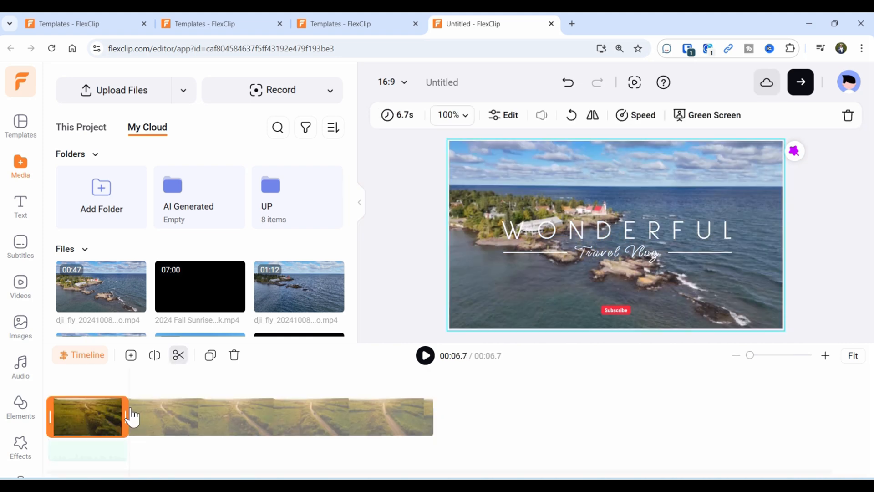
left_click(425, 355)
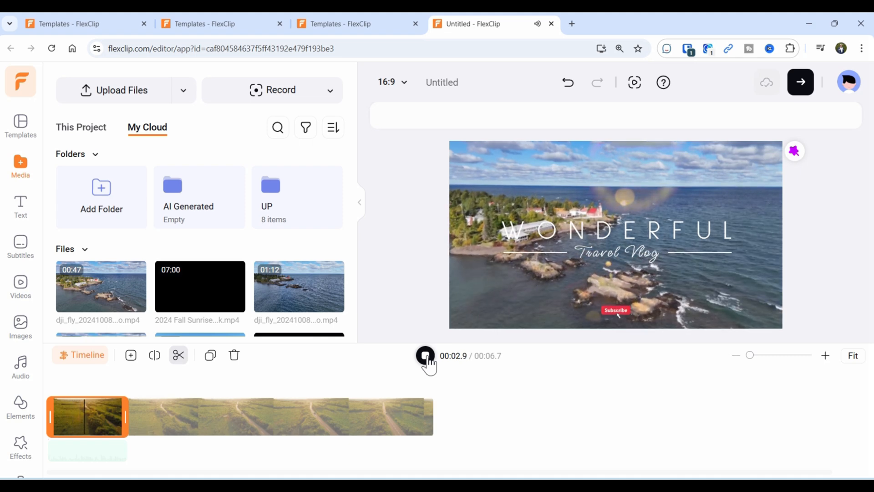
left_click(426, 357)
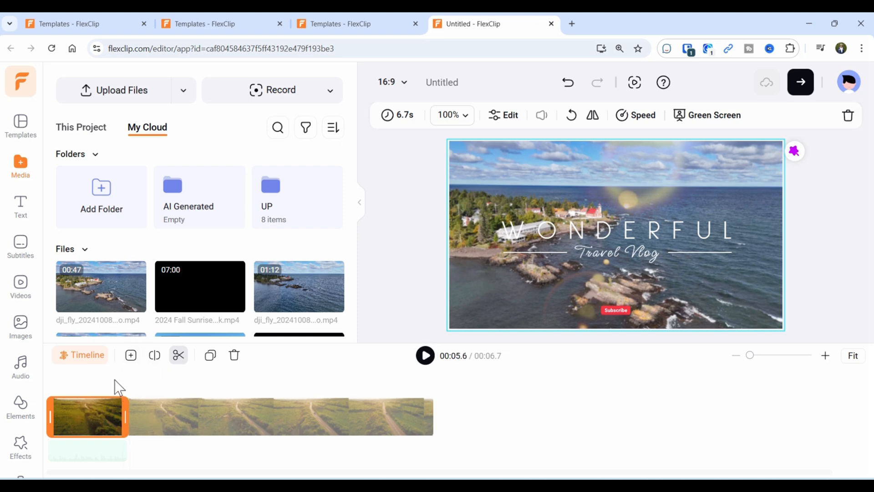
Open scene 1's detailed layer timeline and change the Travel Vlog text to "My Trip to the UP".
left_click(96, 360)
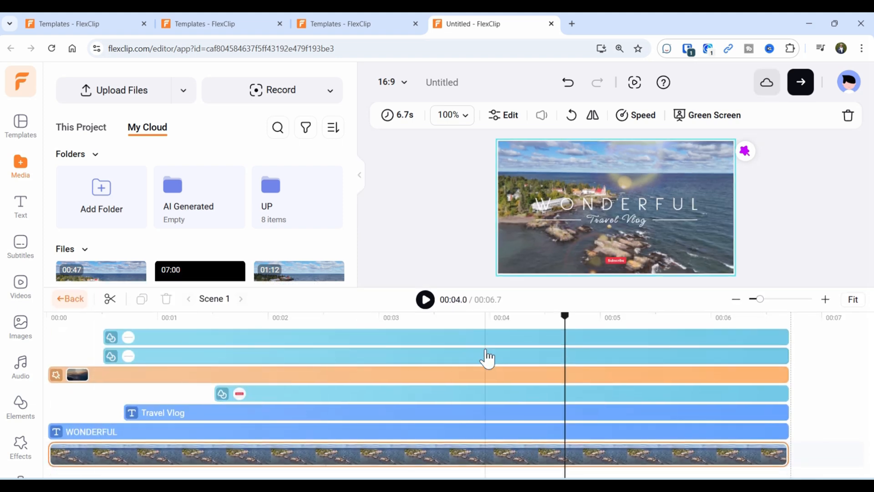
left_click(173, 414)
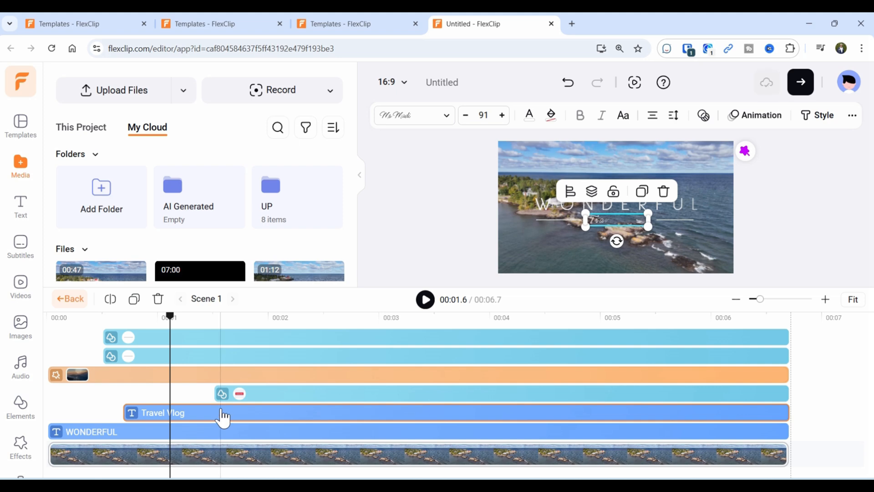
key("space")
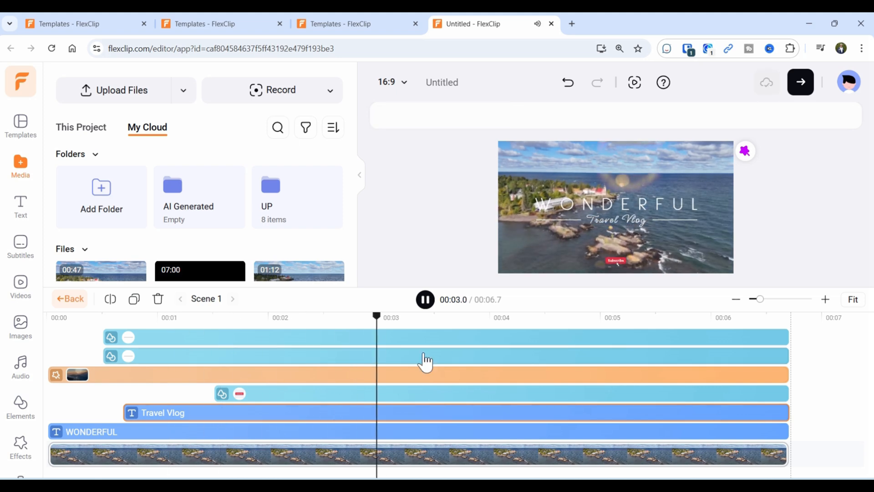
left_click(425, 299)
left_click(279, 414)
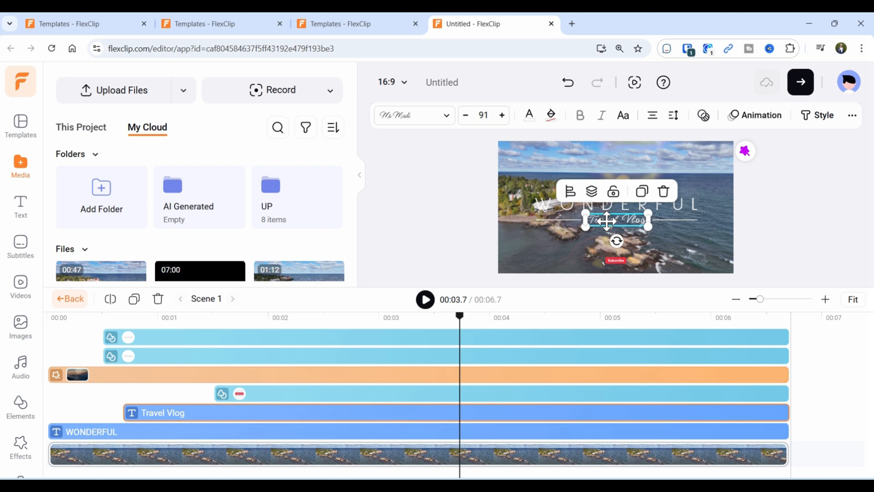
double_click(608, 221)
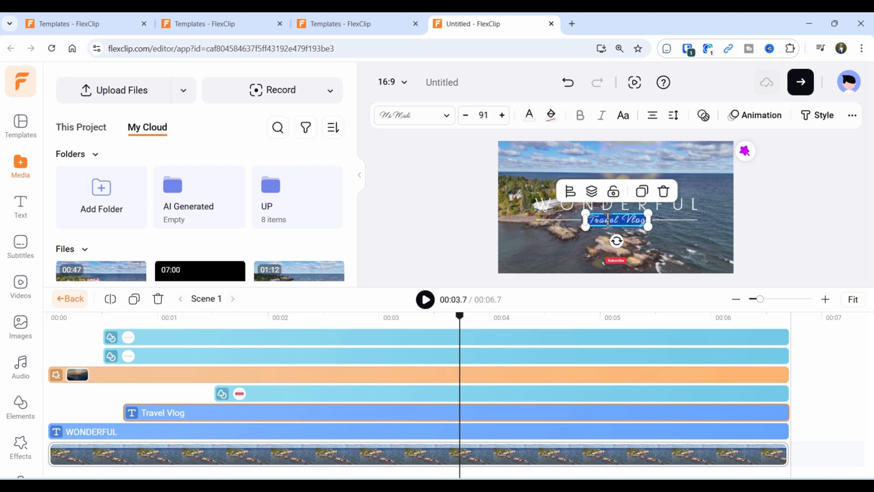
type("My Trip t")
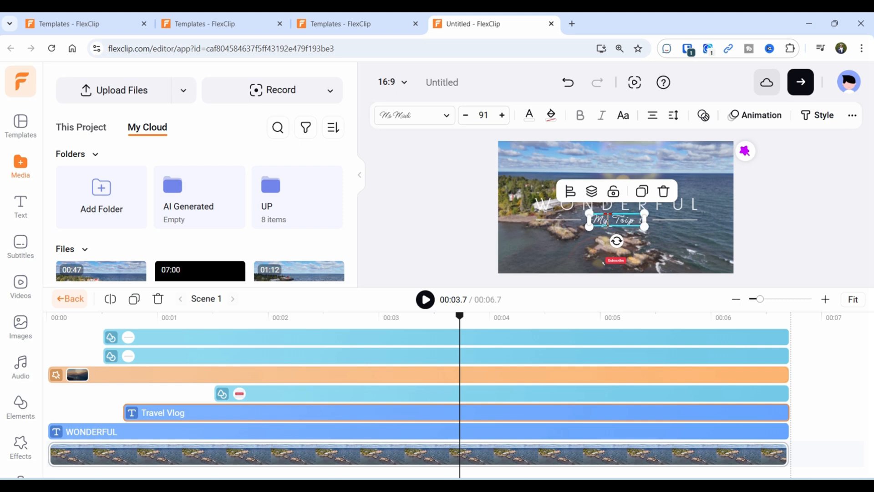
type("o the US")
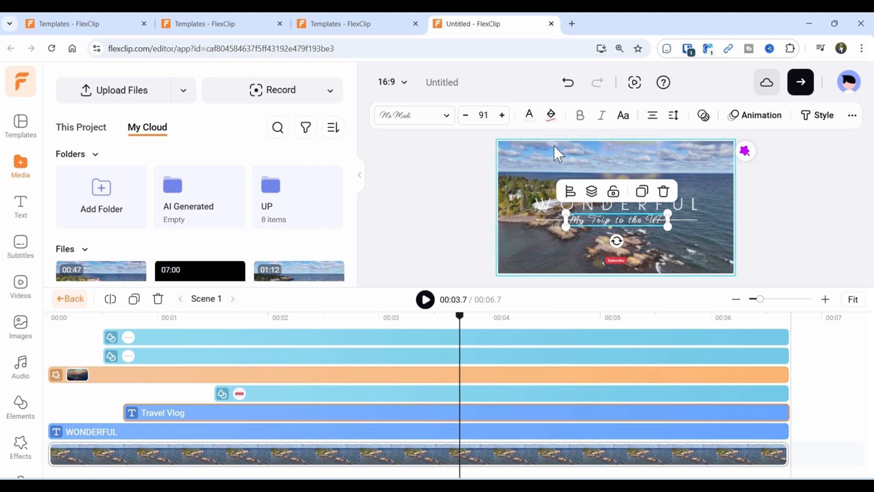
left_click(452, 190)
Change the WONDERFUL title text to "Fantastic".
left_click(600, 197)
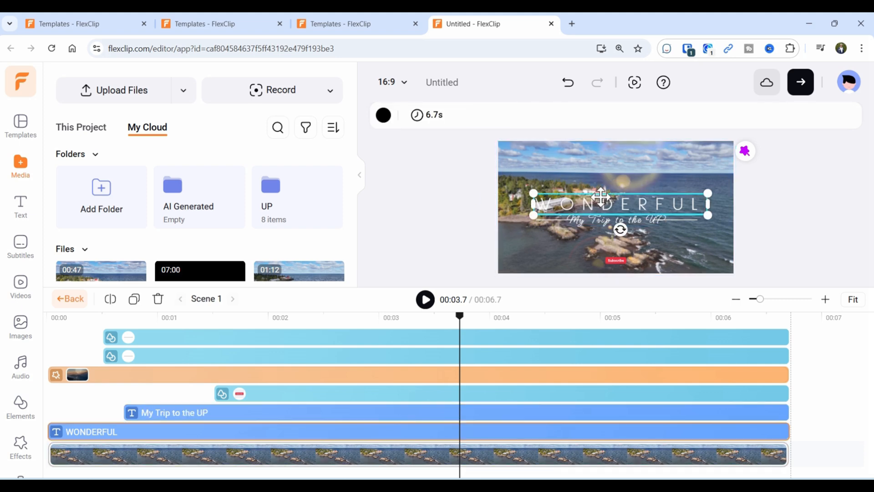
type("F")
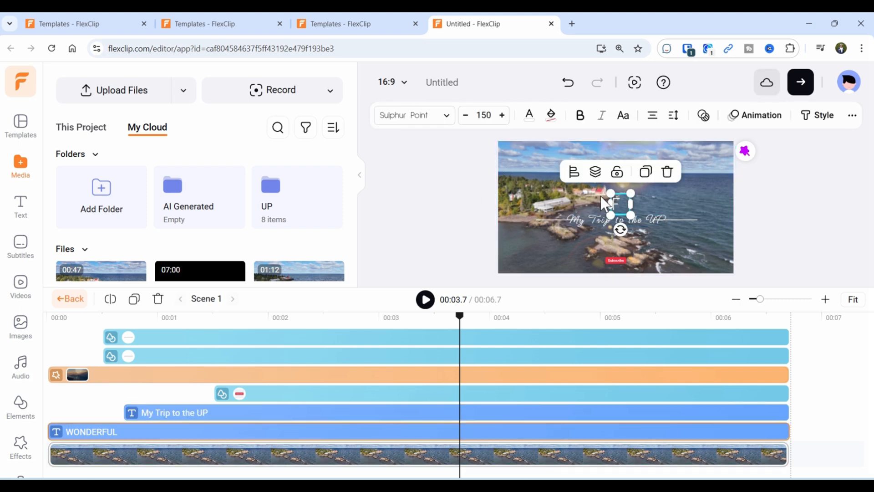
type("antastic")
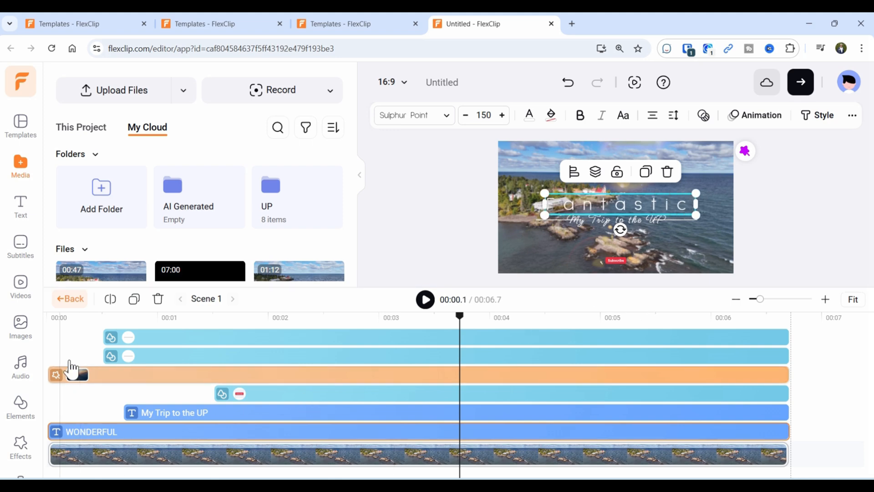
Play the customized intro scene from its start.
left_click_drag(462, 319, 122, 318)
left_click(47, 317)
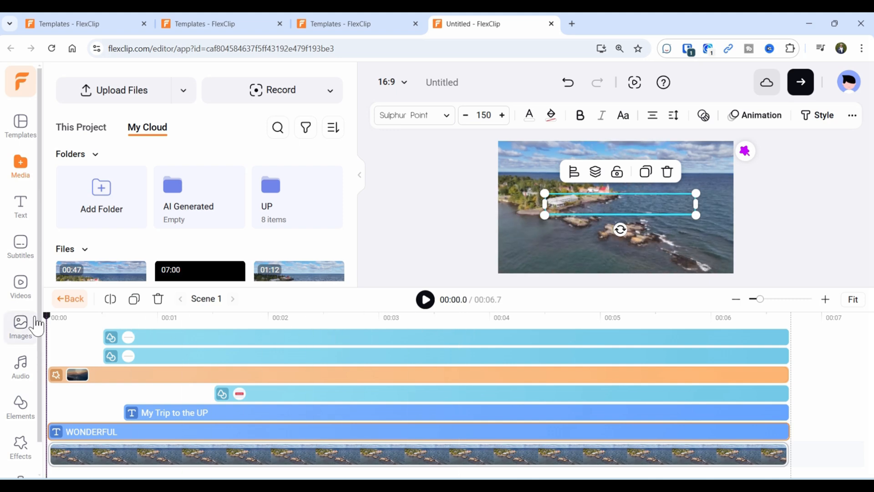
left_click(426, 300)
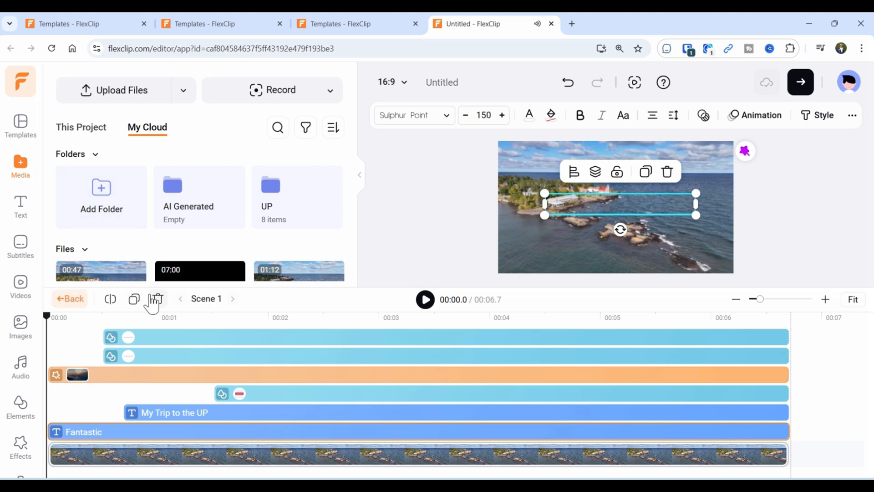
Look at the editor's template list, leave the project and browse the categories of the main template gallery.
left_click(27, 130)
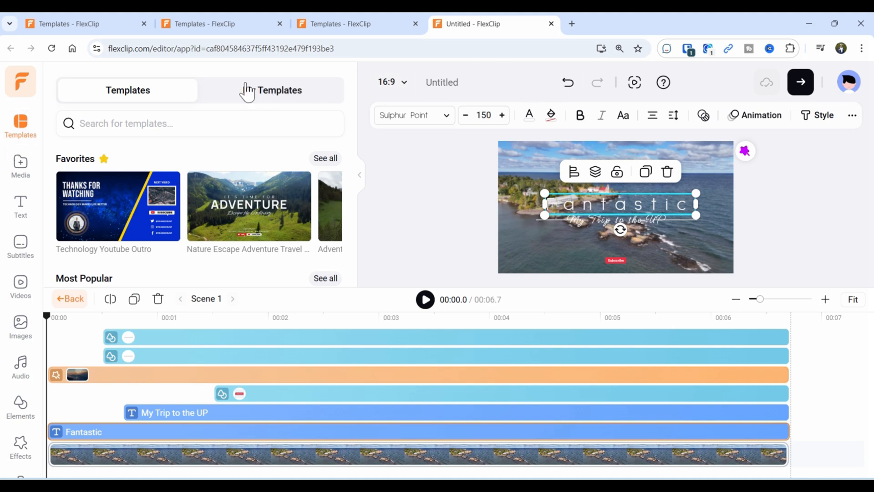
left_click(19, 94)
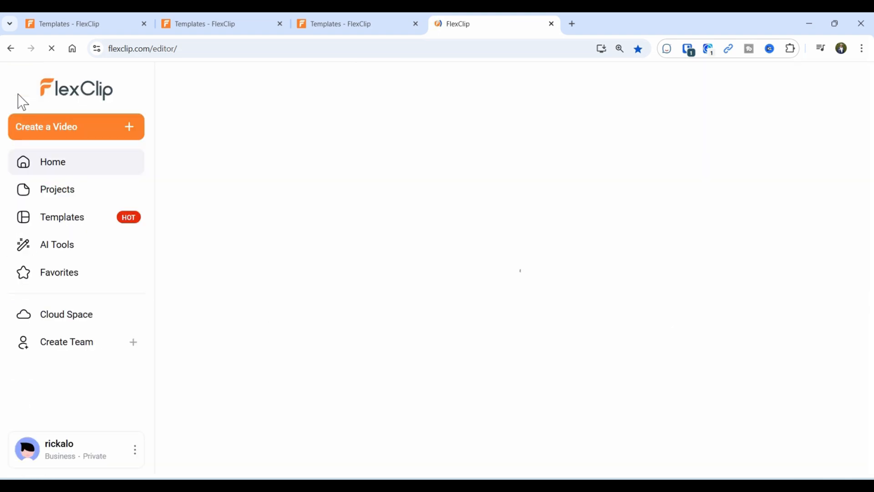
left_click(58, 216)
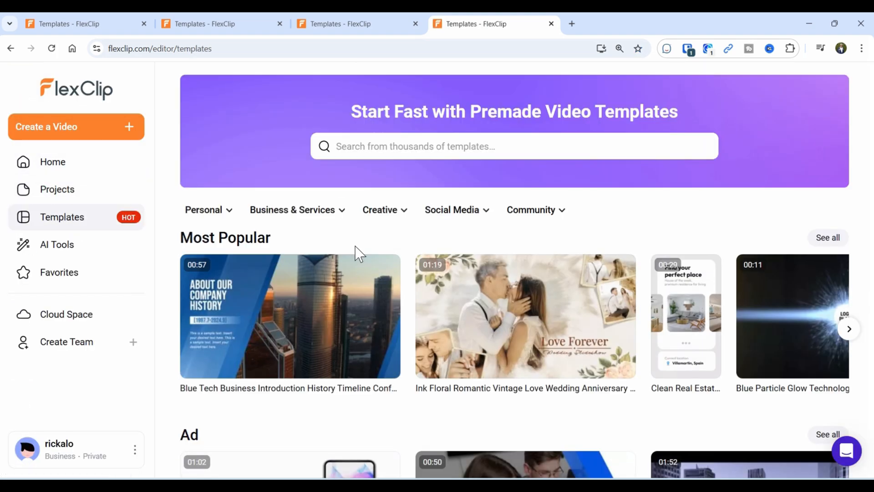
scroll(355, 248, "down", 5)
scroll(355, 252, "down", 8)
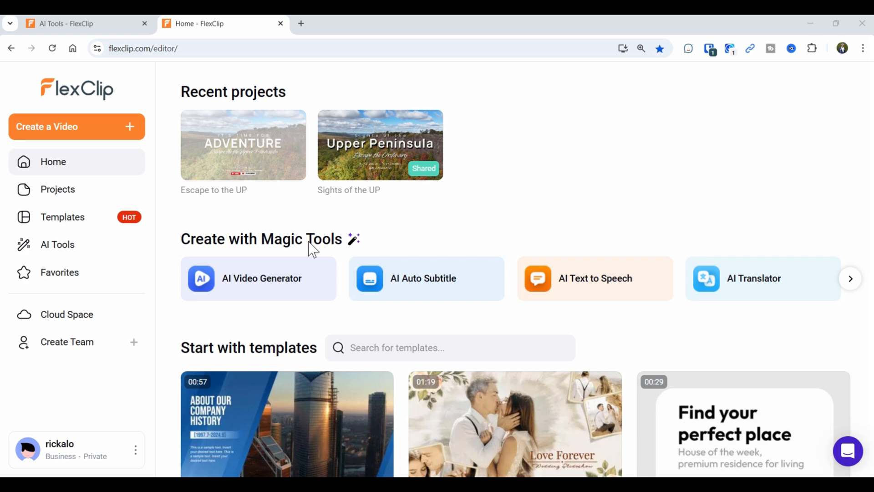
Browse the AI image tools and open the AI Image to Image Generator.
left_click(61, 251)
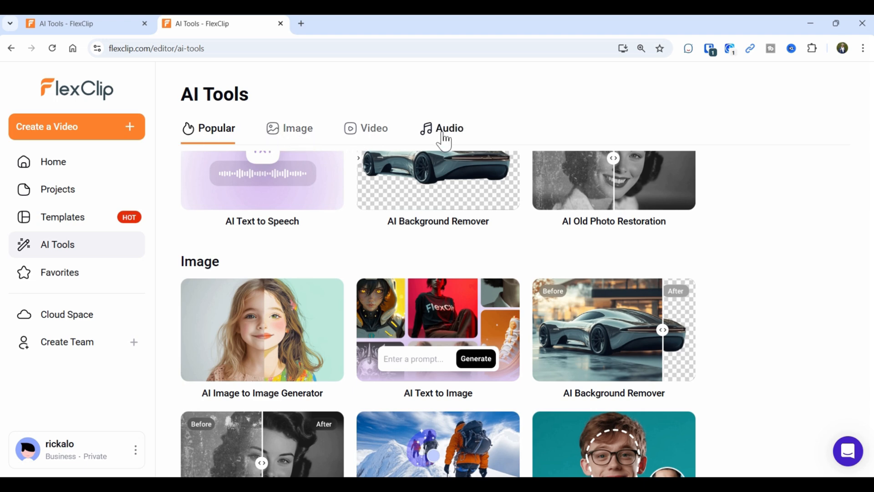
scroll(660, 314, "down", 2)
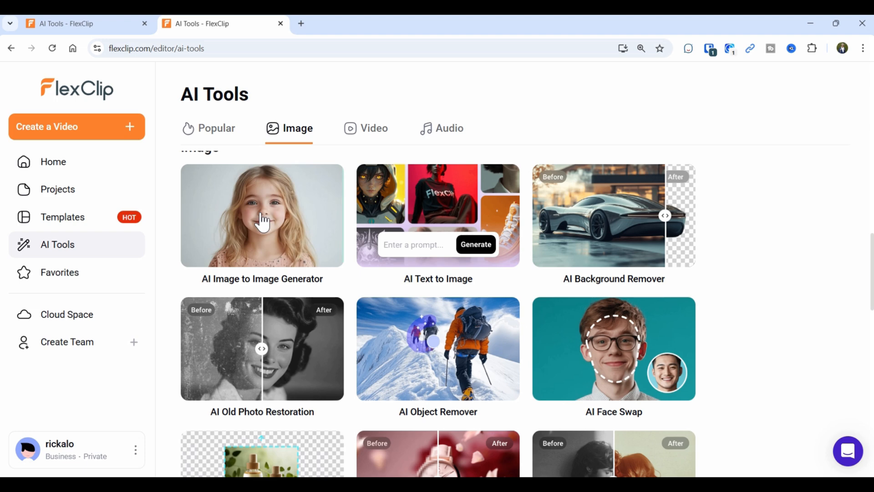
scroll(262, 223, "up", 1)
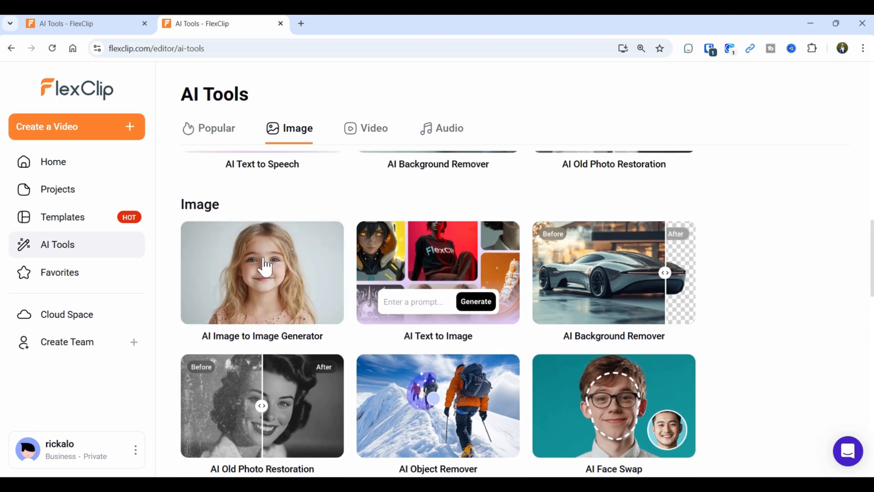
left_click(261, 224)
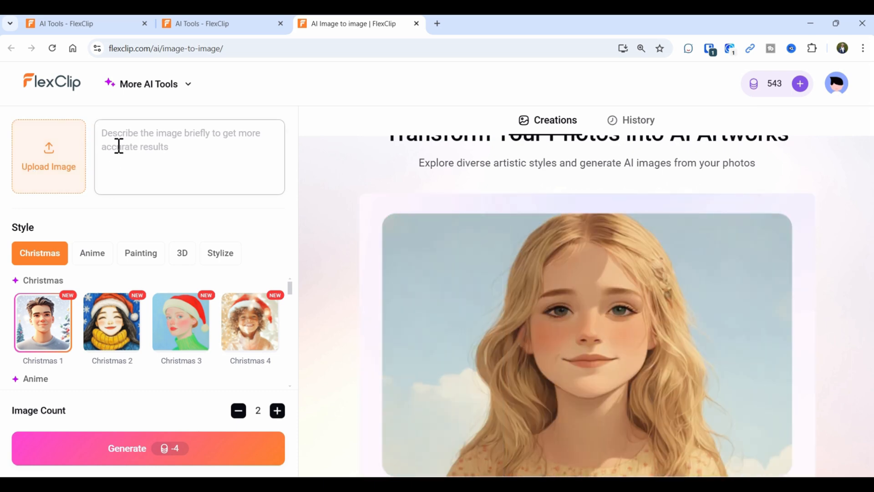
Look through the image generation history and compare the Watercolor 1 lighthouse image with its original photo.
left_click(641, 120)
scroll(638, 244, "down", 5)
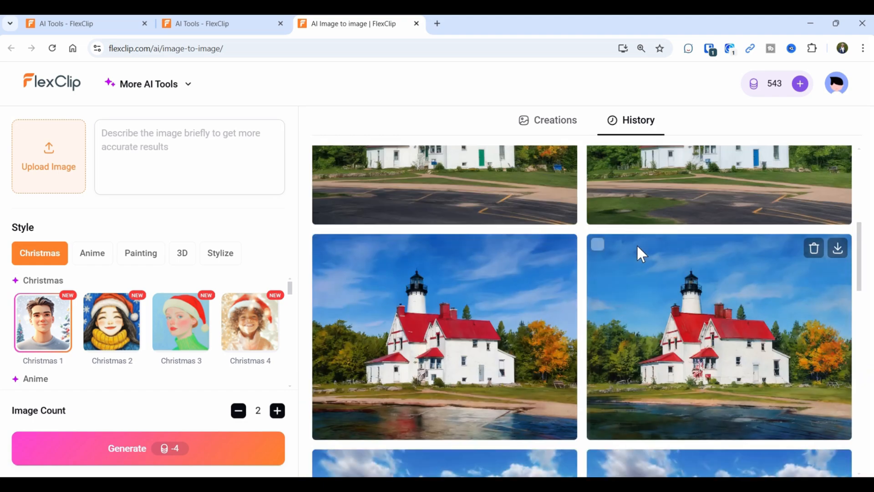
scroll(539, 296, "down", 5)
scroll(539, 296, "up", 4)
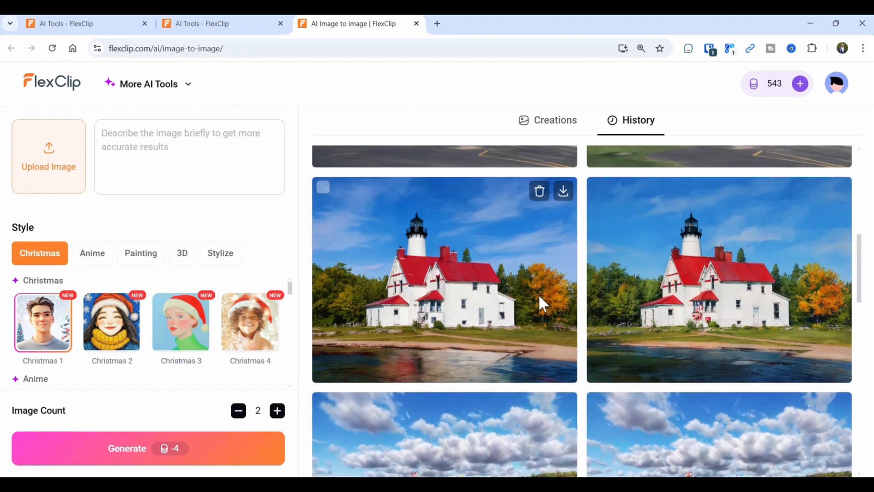
left_click(458, 283)
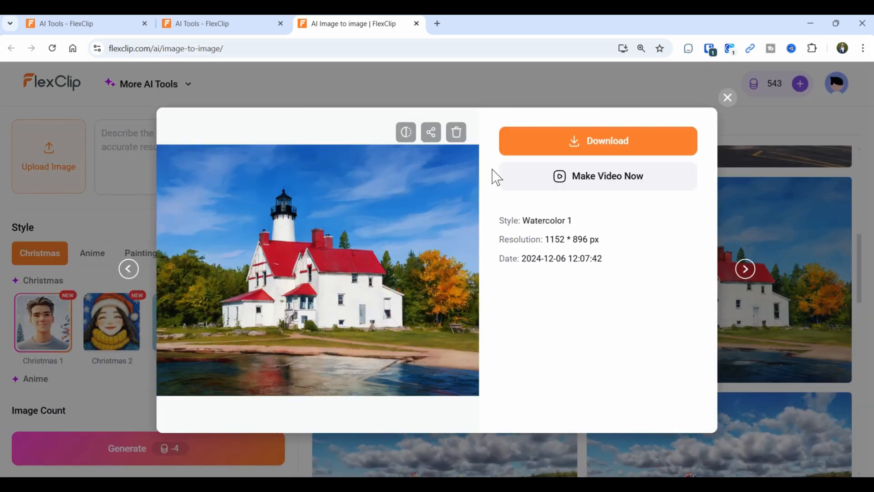
left_click(409, 141)
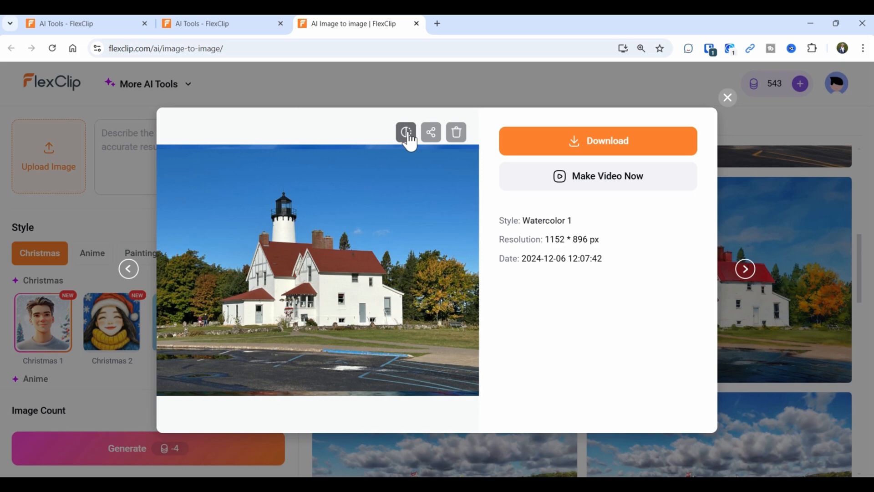
left_click(410, 141)
left_click(728, 98)
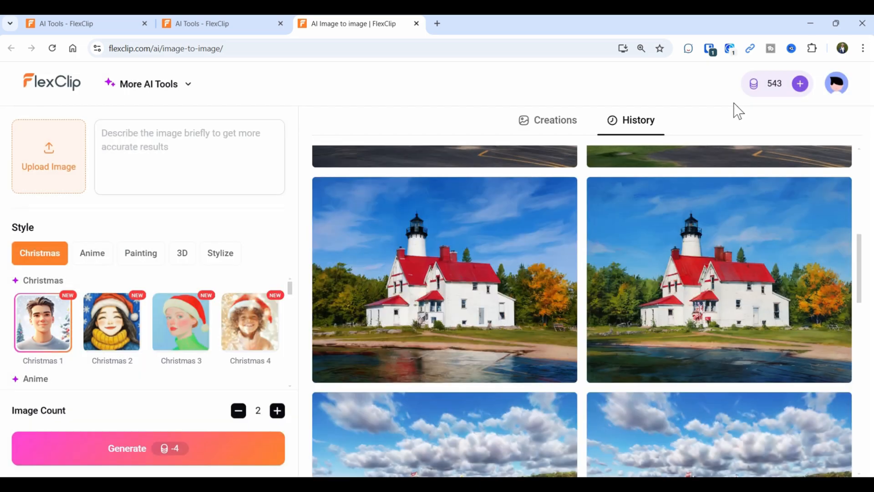
Compare the second variant of the Watercolor 1 lighthouse image with its original photo.
left_click(721, 285)
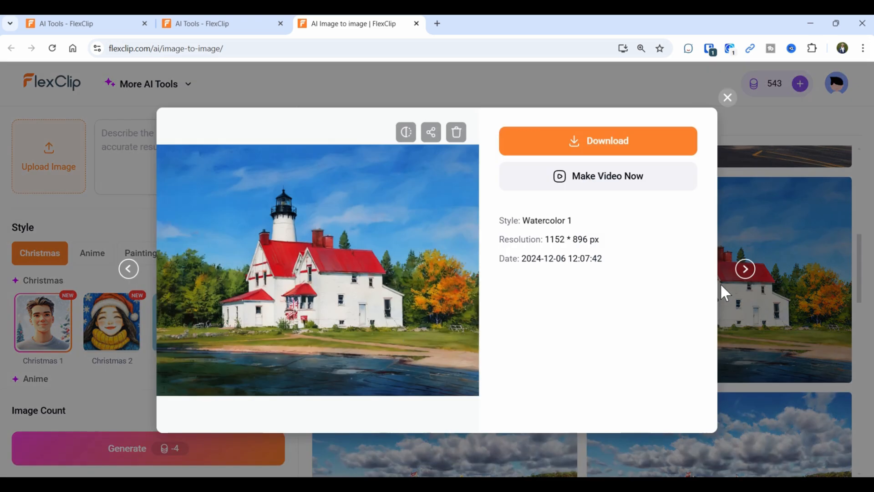
left_click(407, 132)
left_click(727, 98)
Find the Fantasy CGI lift bridge image in the history and compare it with its original photo.
scroll(562, 305, "down", 5)
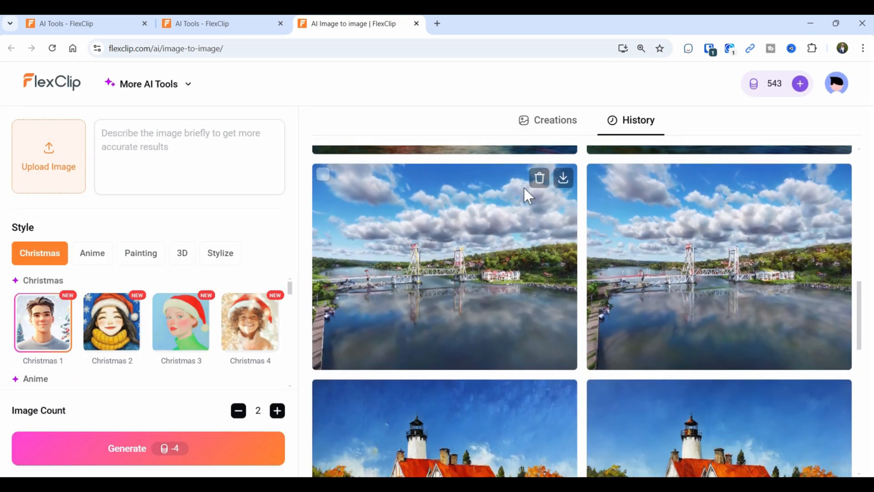
left_click(446, 257)
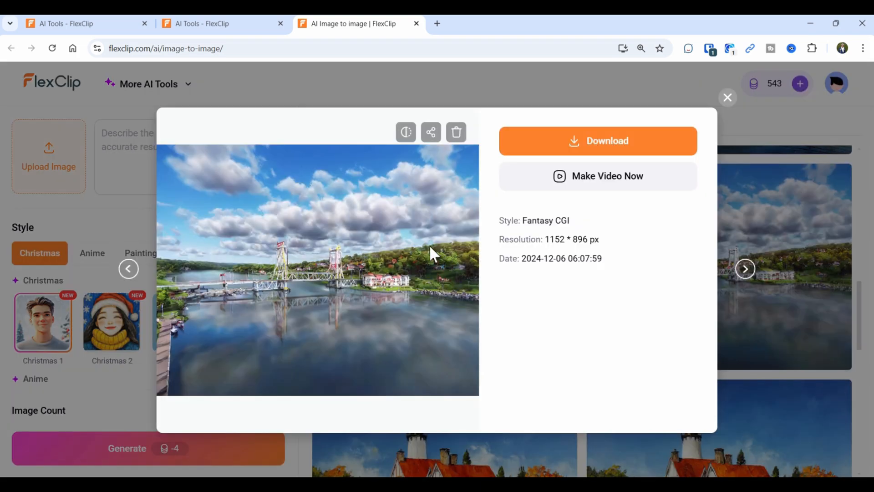
left_click(407, 135)
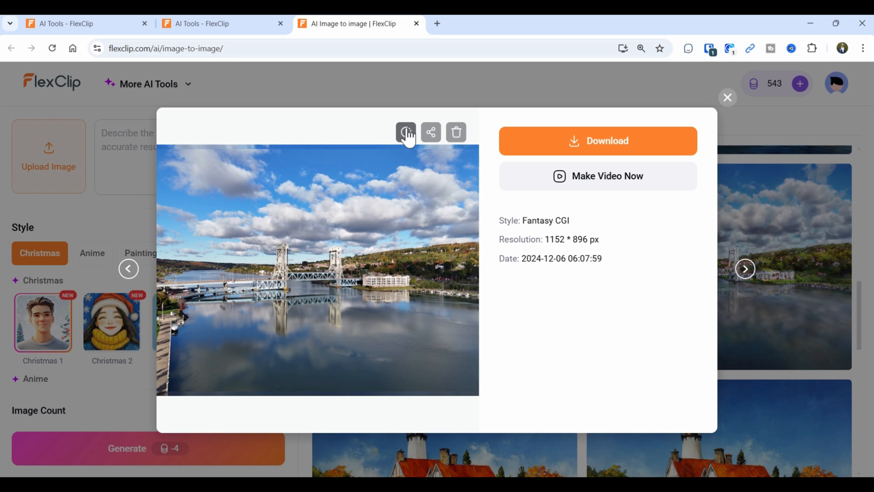
Finish comparing the Fantasy CGI bridge image, and compare the Oil Painting 1 lighthouse image in the history with its original photo.
left_click(408, 136)
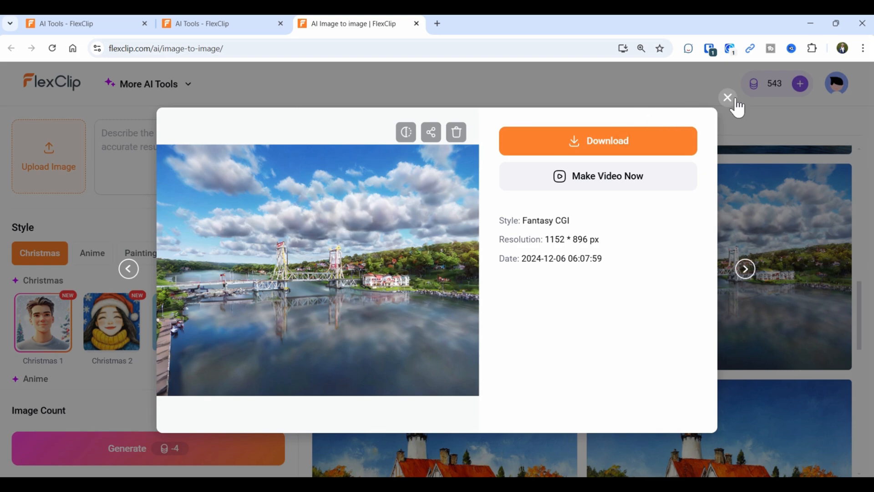
left_click(730, 100)
scroll(633, 312, "down", 5)
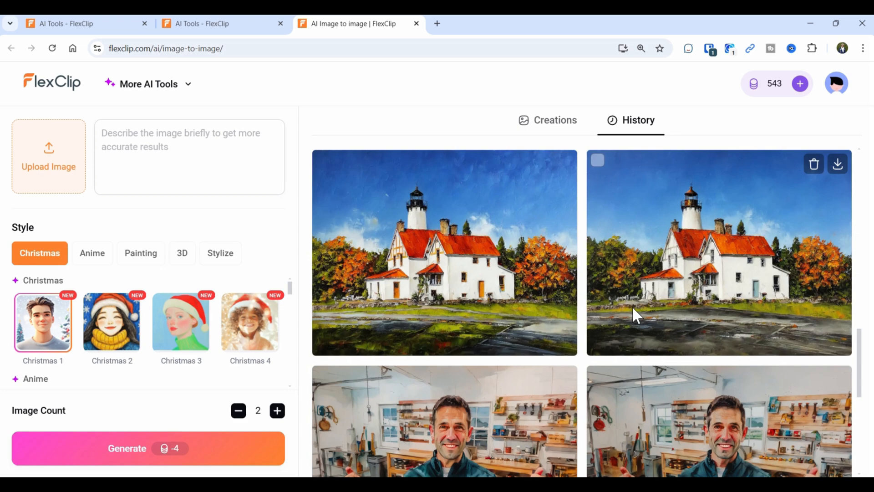
left_click(458, 240)
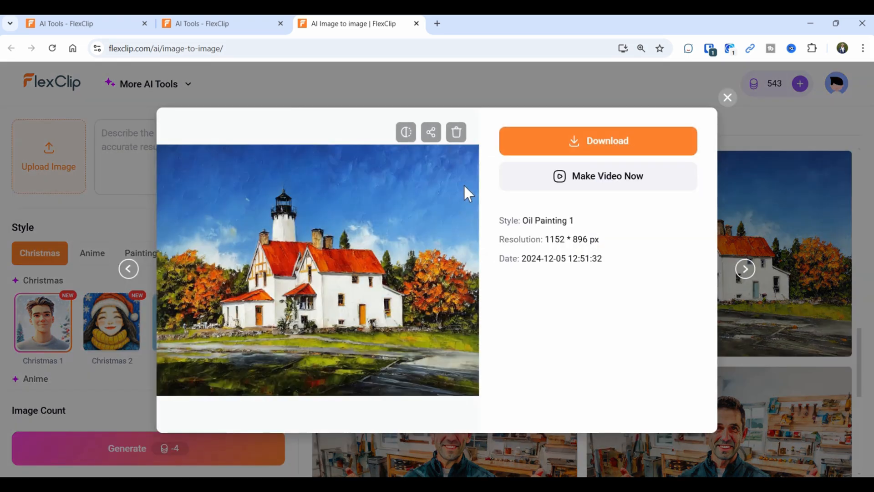
left_click(408, 135)
left_click(728, 98)
Compare the Watercolor 1 image of the man in the workshop with its original photo.
scroll(647, 339, "down", 1)
scroll(647, 339, "down", 2)
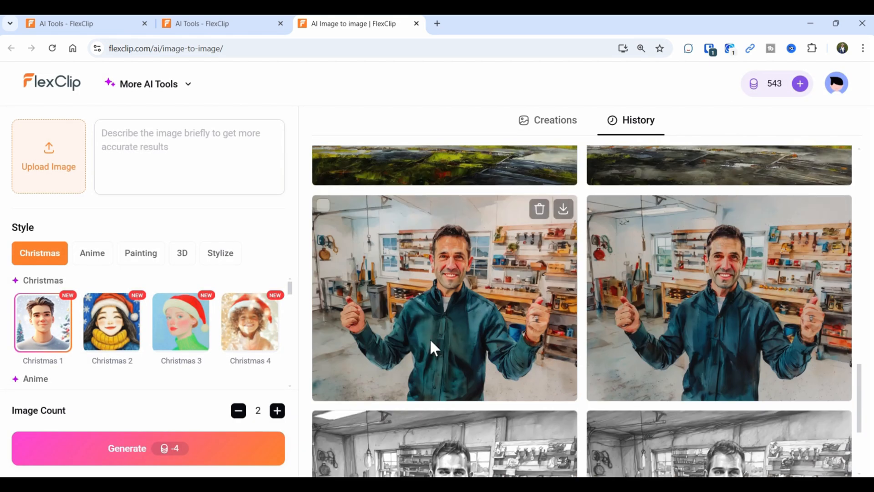
left_click(462, 277)
left_click(408, 132)
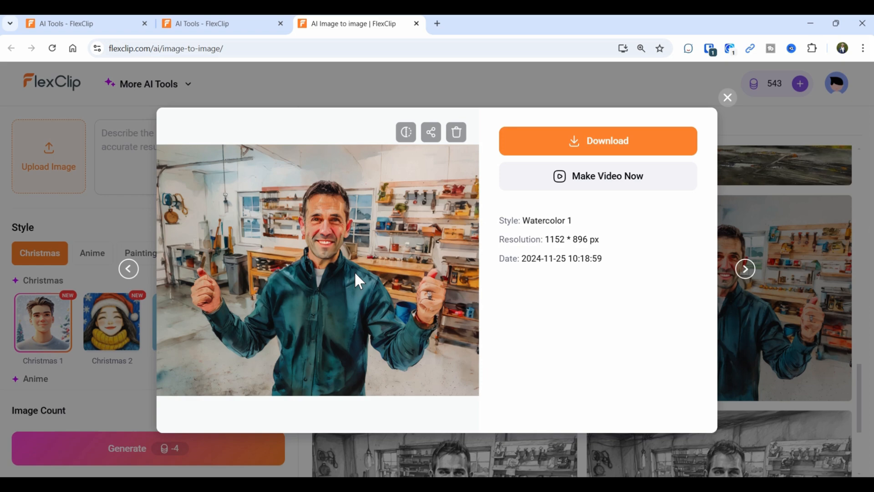
left_click(725, 97)
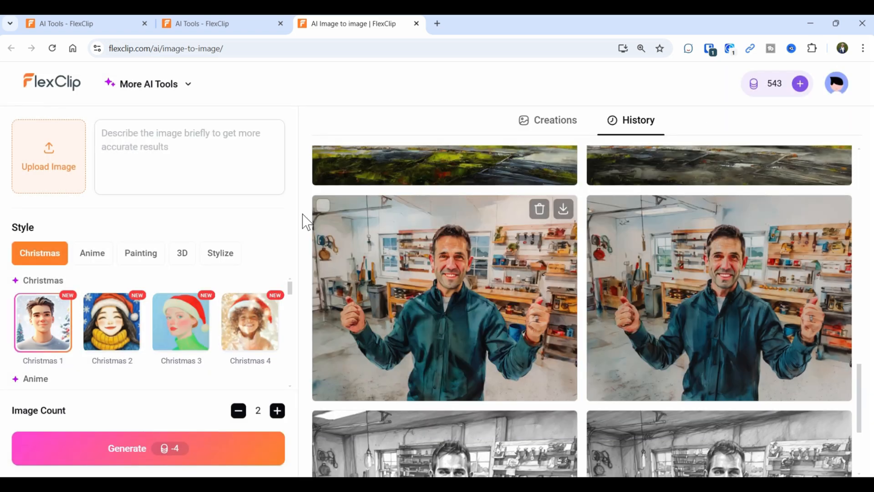
Open the AI Text to Image tool and look through its image generation history.
left_click(215, 28)
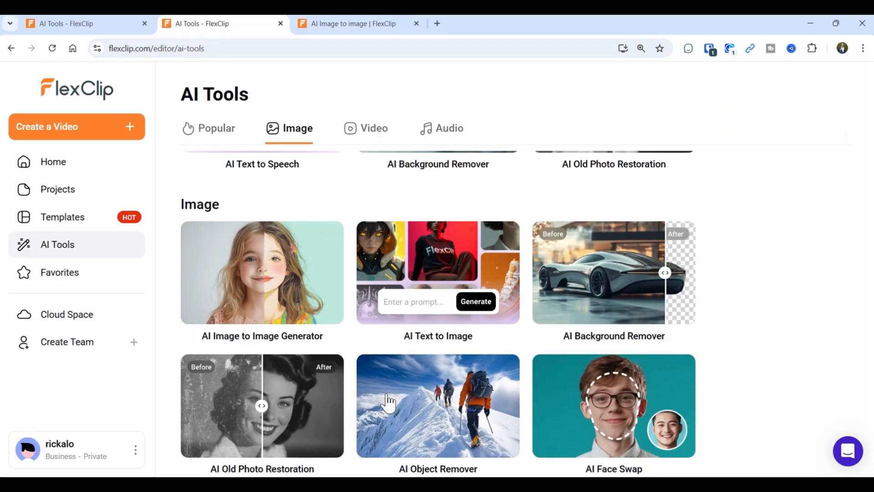
left_click(453, 265)
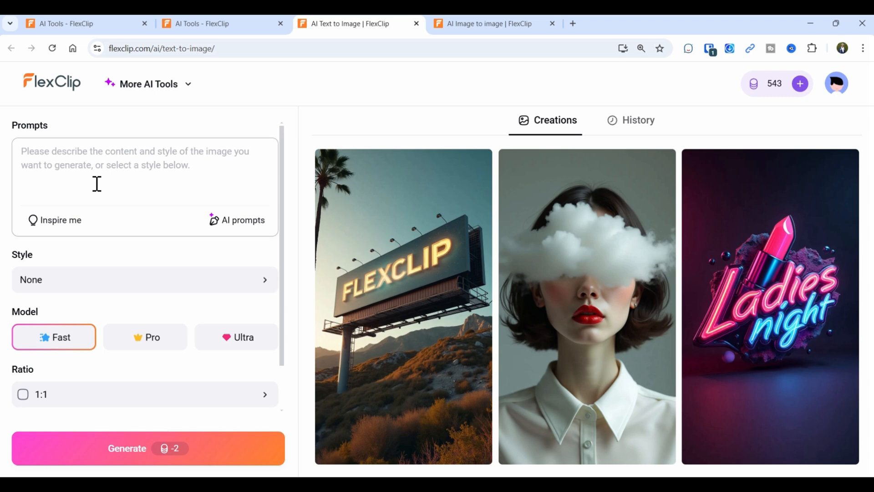
left_click(644, 129)
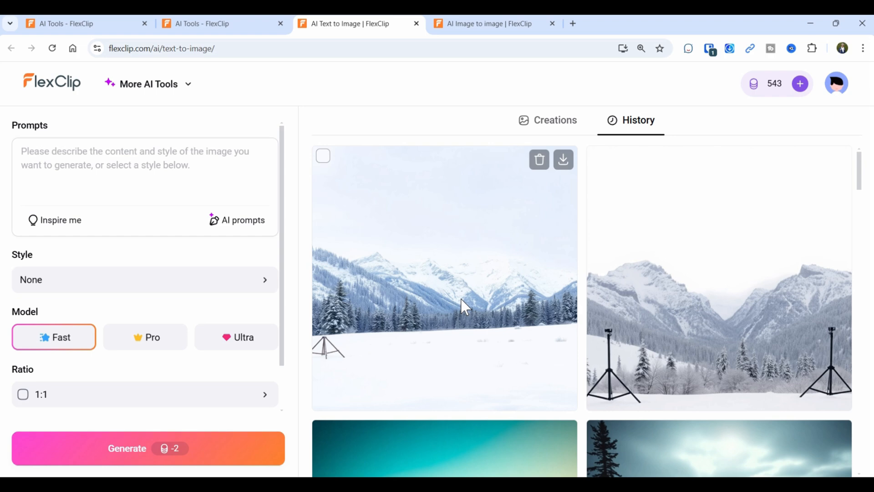
scroll(461, 298, "down", 5)
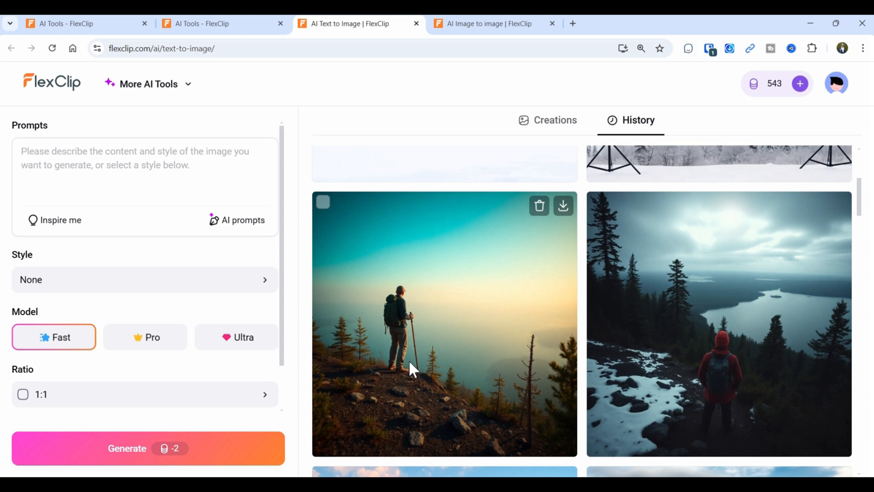
scroll(410, 363, "down", 5)
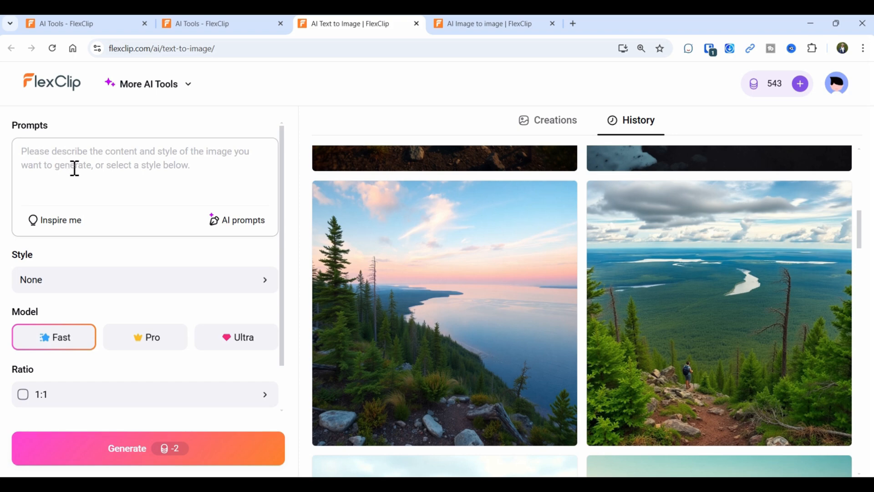
Open the AI Object Remover and compare the rocky shoreline image in its history with the original photo.
left_click(188, 18)
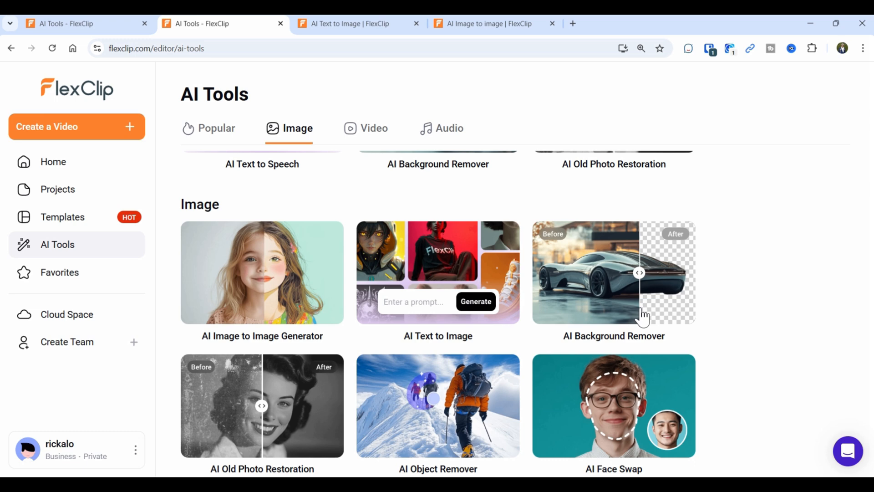
scroll(342, 296, "down", 3)
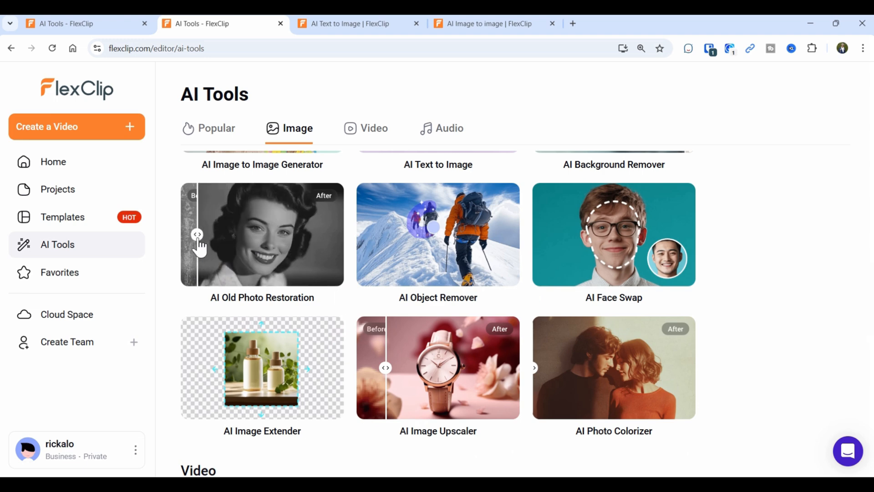
left_click(475, 255)
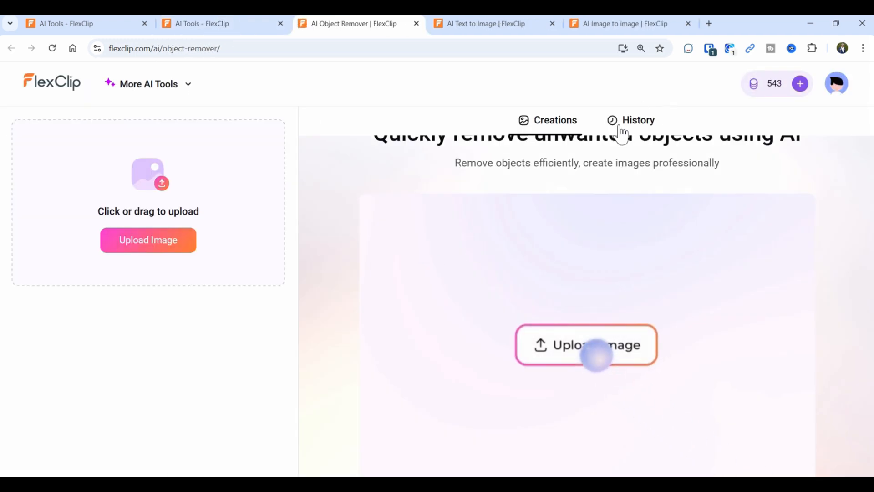
left_click(620, 128)
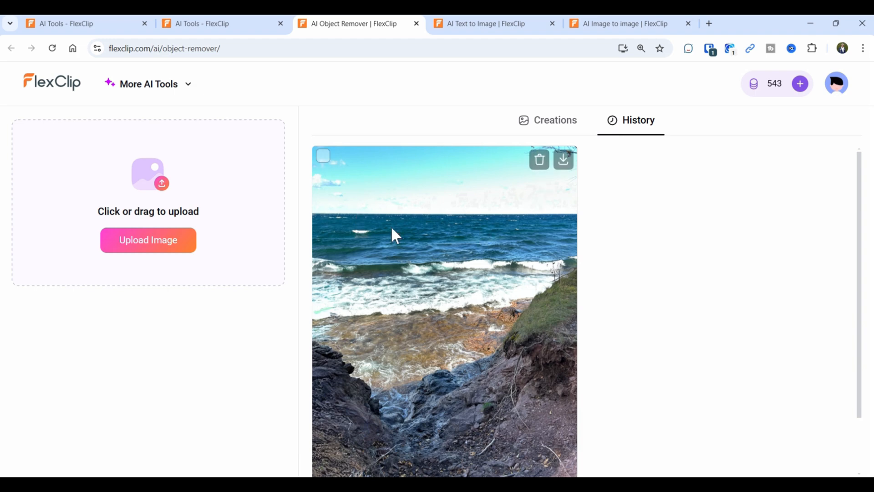
left_click(431, 239)
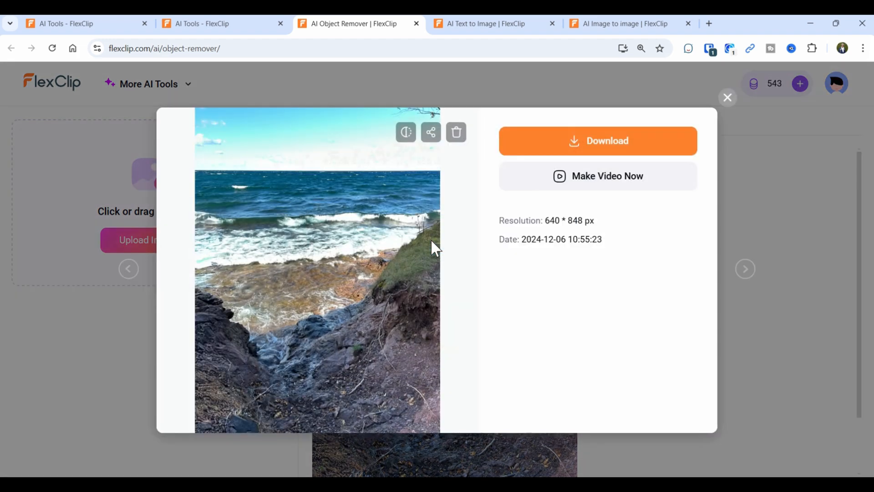
left_click(401, 142)
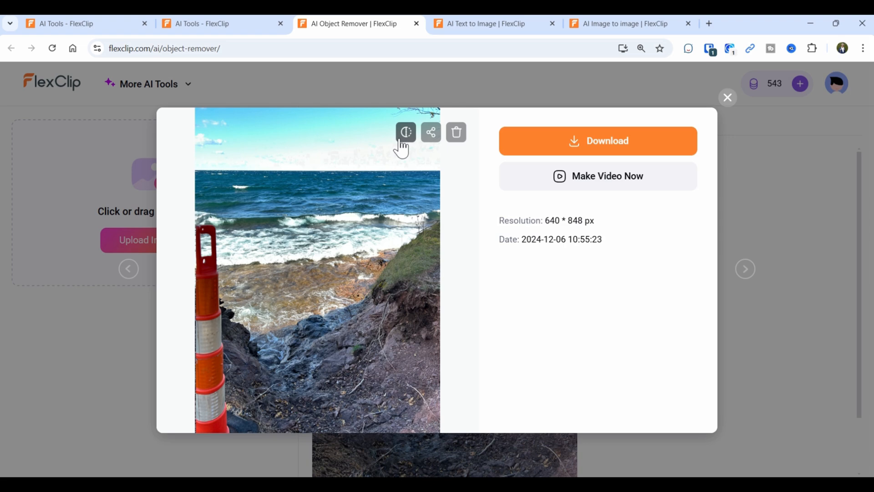
left_click(727, 97)
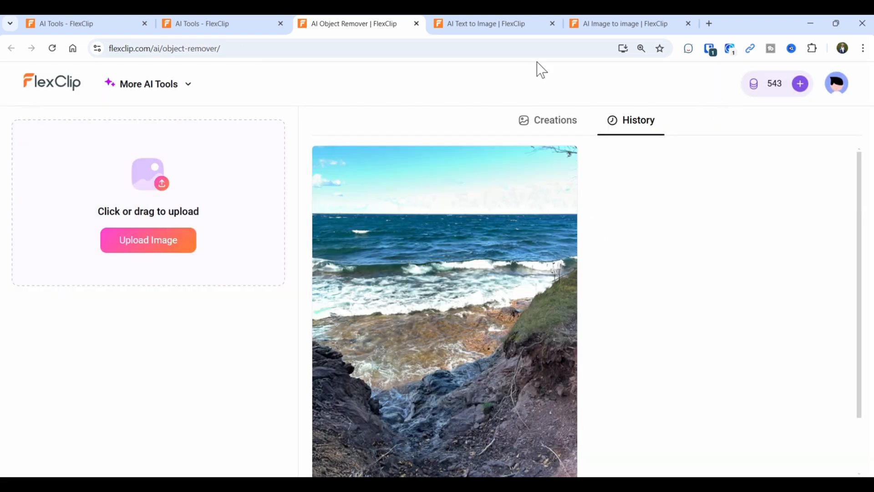
Browse the remaining image and video AI tools and open AI Text to Video in the editor.
left_click(183, 24)
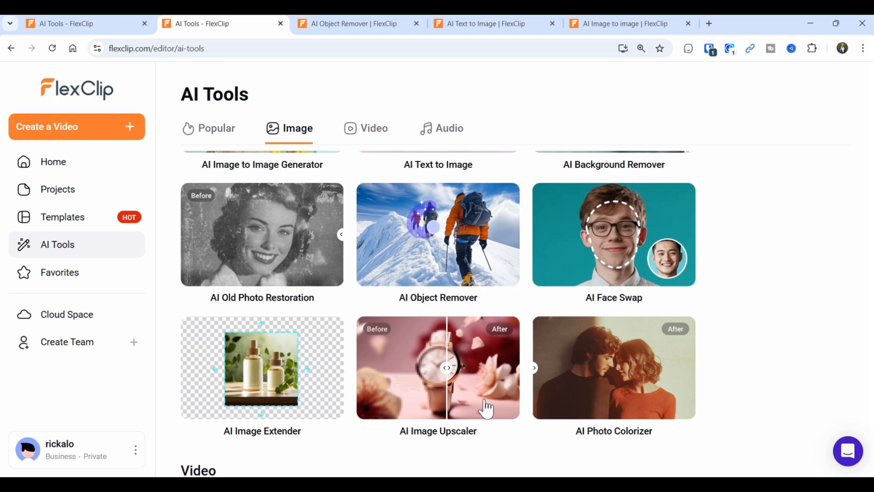
scroll(627, 405, "down", 4)
scroll(604, 298, "up", 1)
scroll(604, 299, "up", 1)
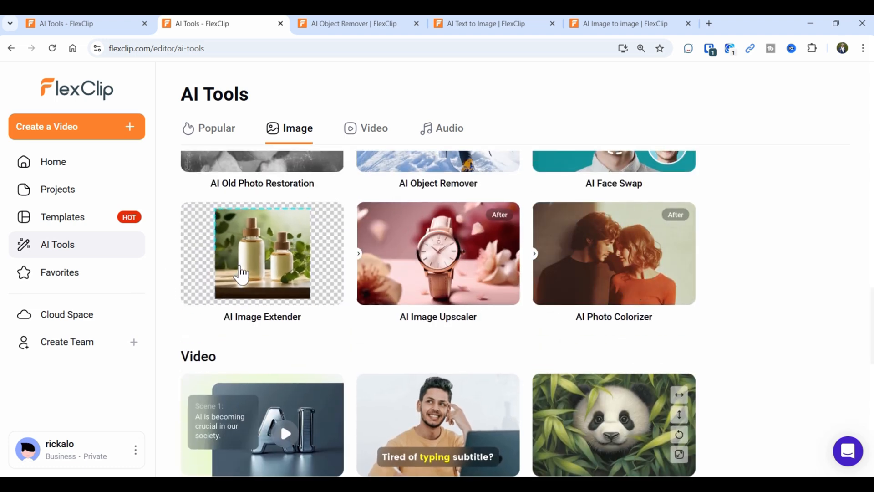
scroll(273, 428, "down", 2)
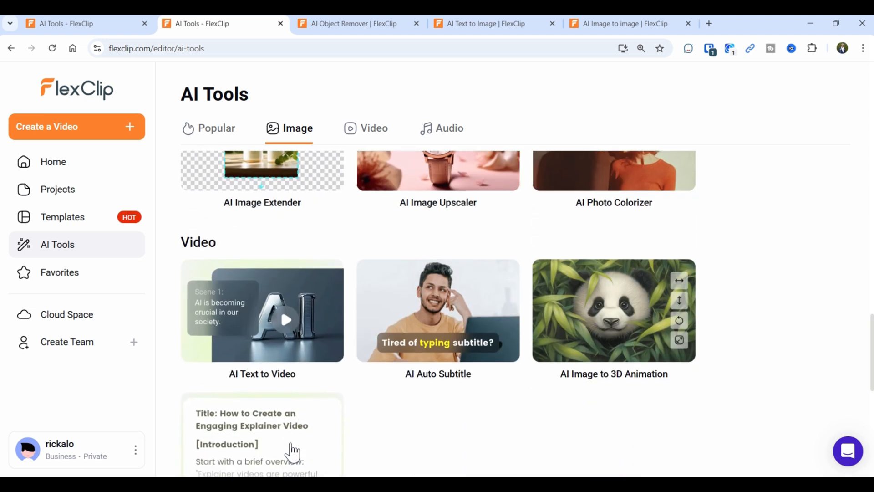
left_click(275, 347)
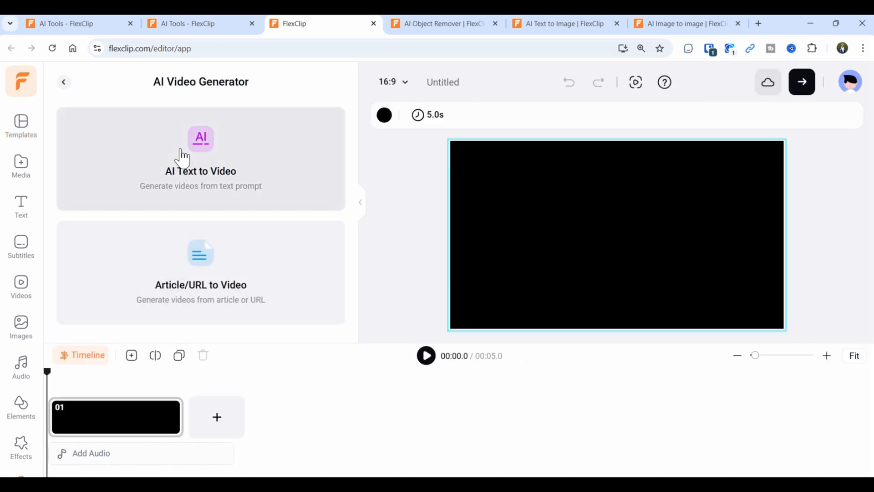
left_click(183, 158)
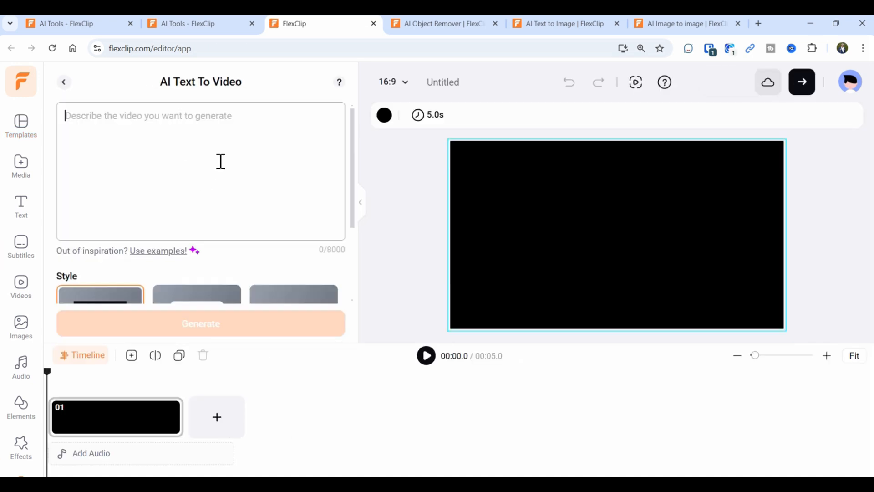
Generate video scenes from the prompt "Creat a 5 second video on christmas in the Rockies" with the Translucent text style.
type("Creat a 5 s")
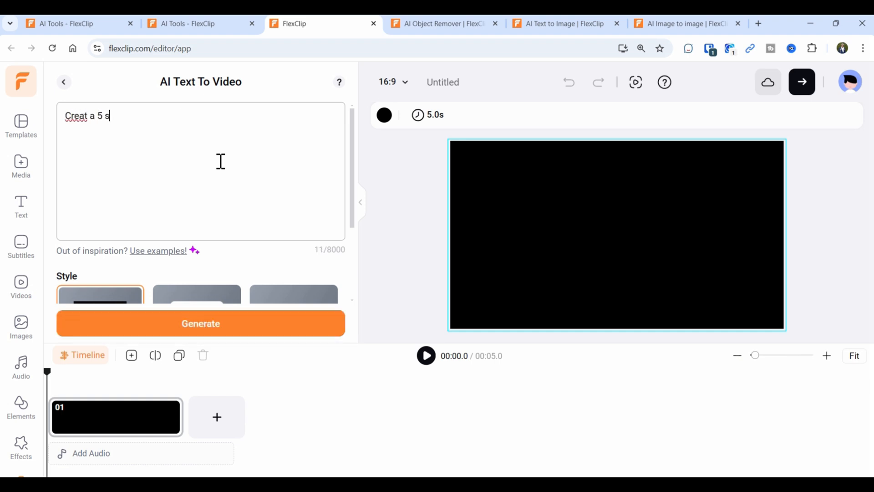
type("econd video on christmas in")
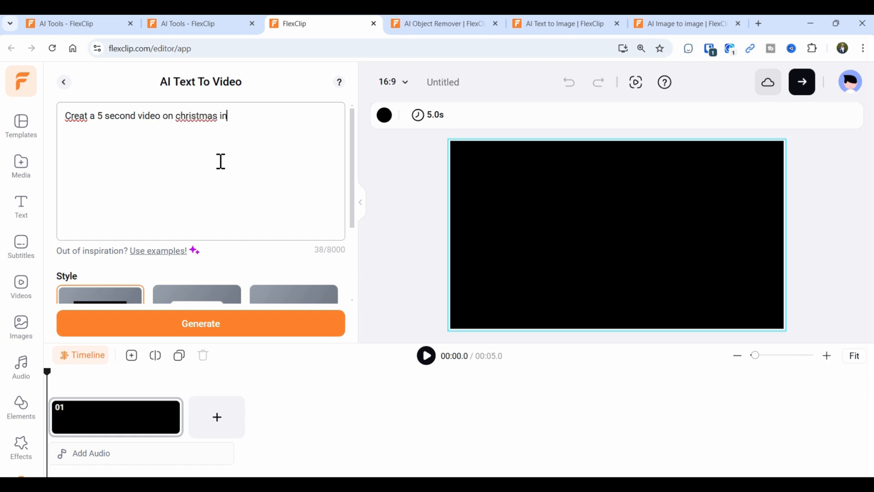
type(" the Rockies")
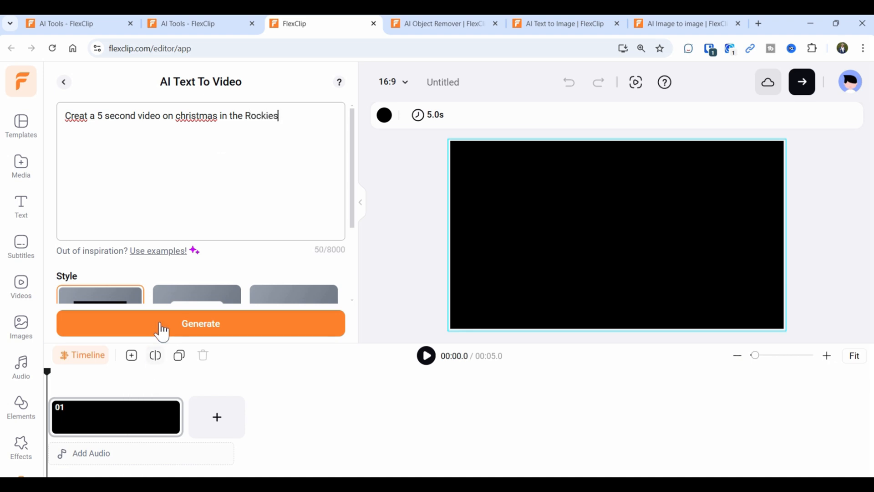
scroll(176, 201, "down", 1)
scroll(175, 201, "down", 3)
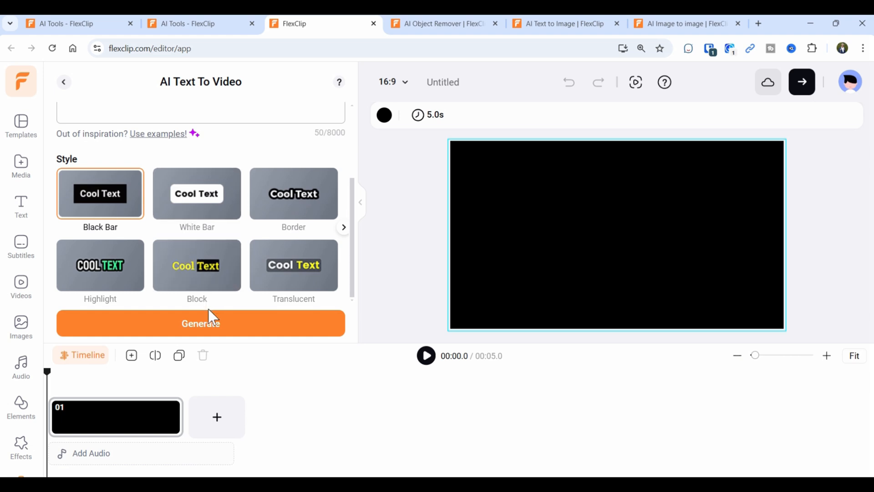
left_click(293, 287)
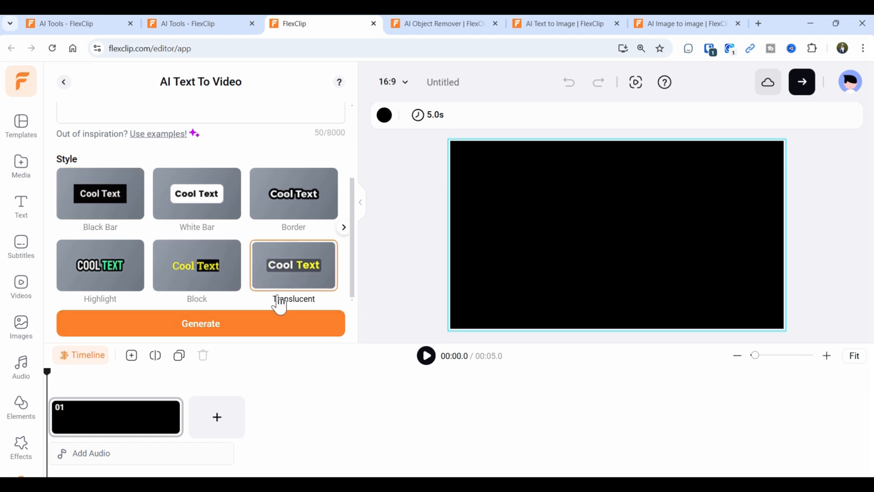
left_click(242, 325)
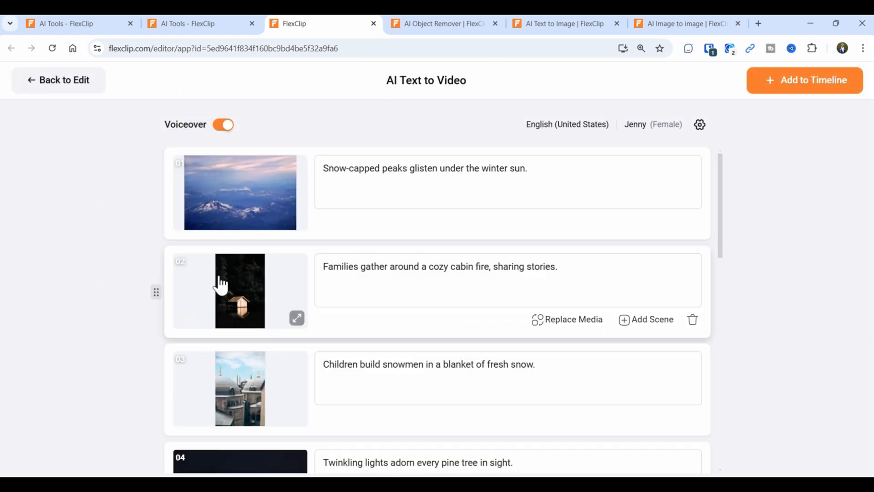
Leave the media replacement for scene 02, return to the AI Text to Video settings and generate the scenes again.
left_click(226, 308)
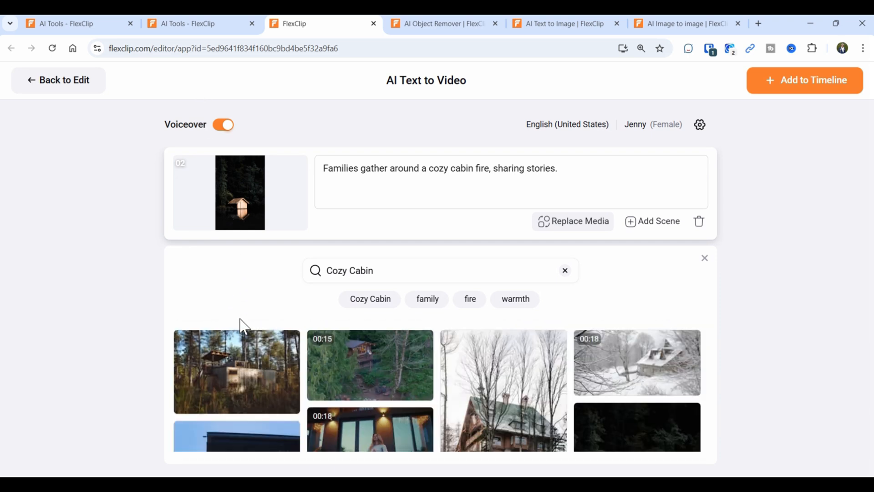
left_click(35, 86)
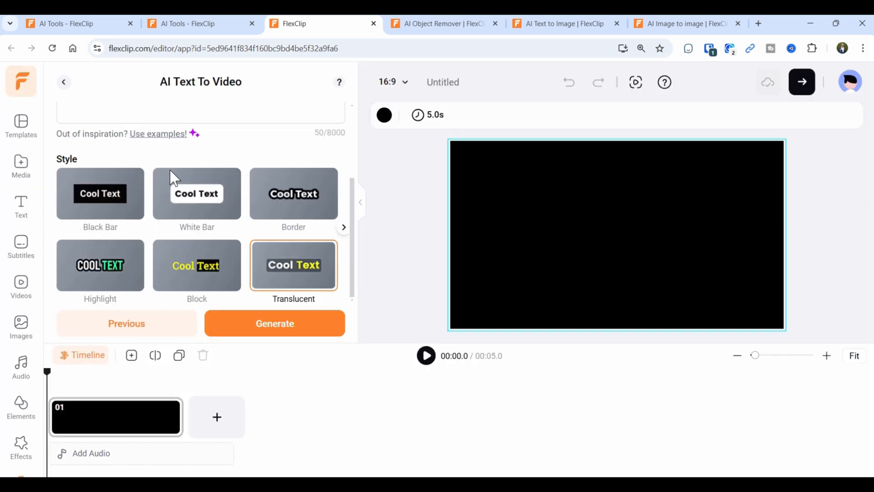
left_click(264, 324)
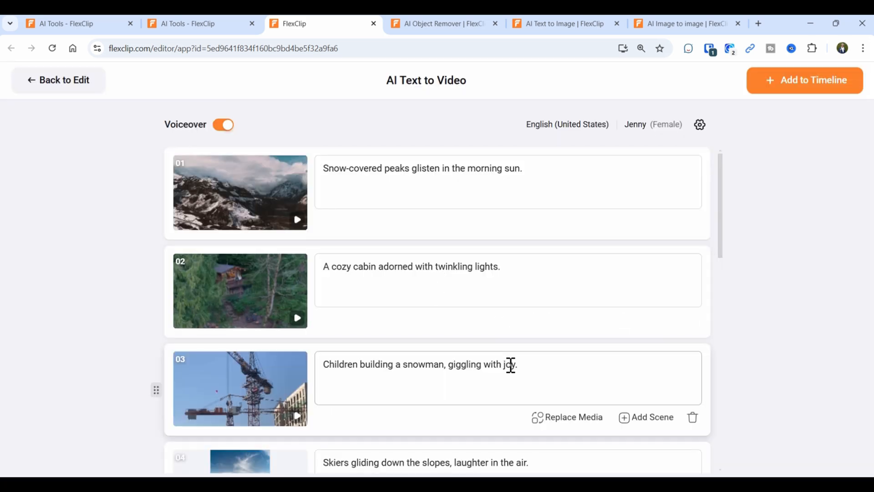
Review the media and text of all the regenerated scenes down to the last one.
scroll(186, 193, "down", 1)
scroll(186, 194, "up", 1)
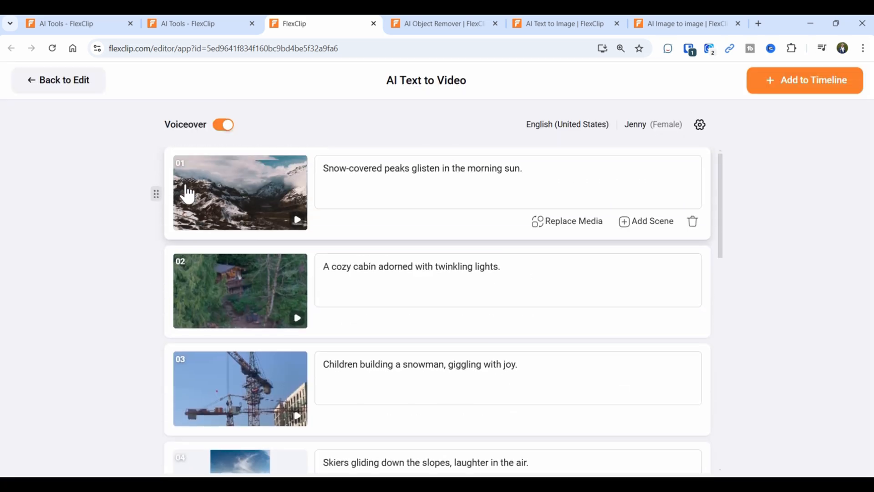
scroll(188, 391, "down", 12)
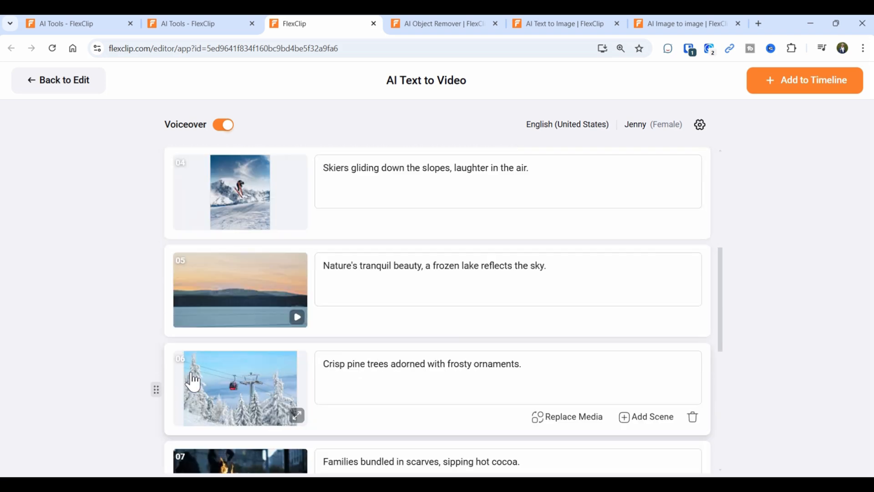
scroll(192, 371, "down", 2)
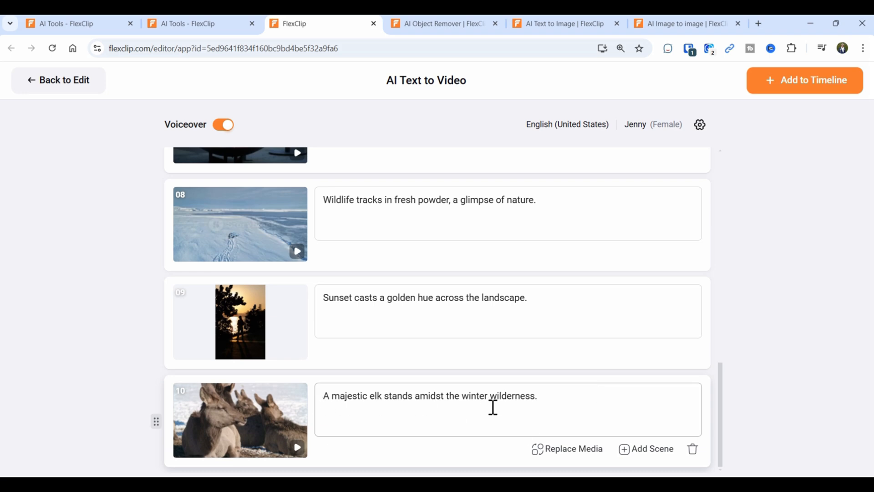
Add the generated Christmas scenes to the timeline with Replace all and preview the opening scenes.
scroll(485, 317, "up", 2)
scroll(485, 317, "up", 10)
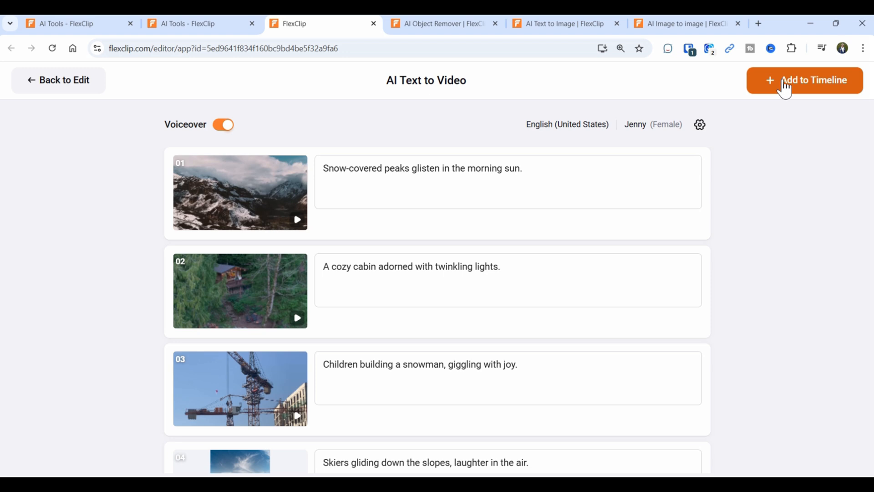
left_click(785, 87)
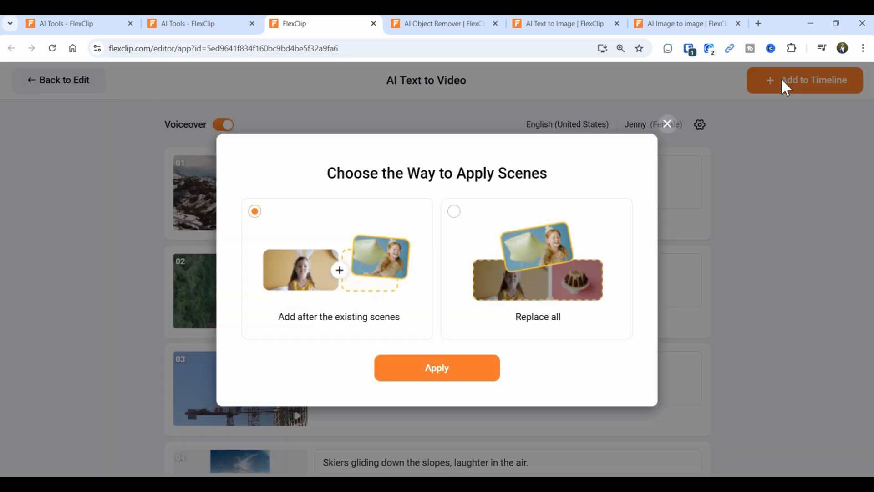
left_click(547, 300)
left_click(445, 372)
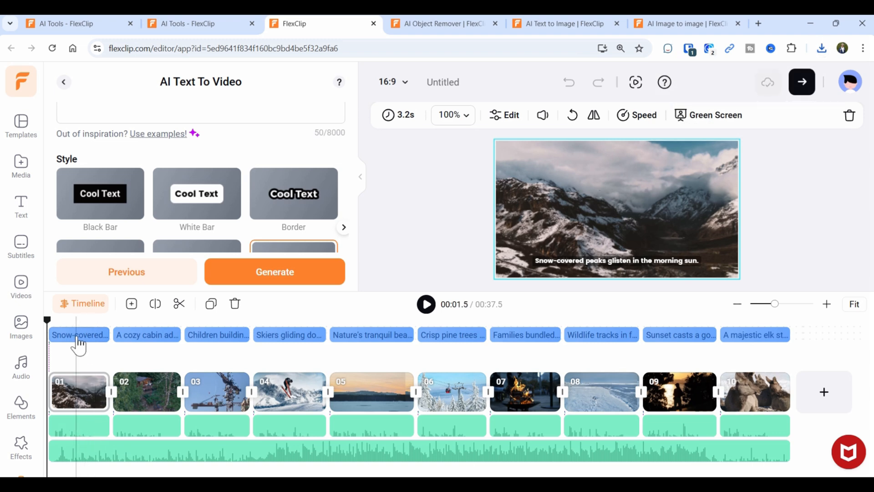
left_click(427, 313)
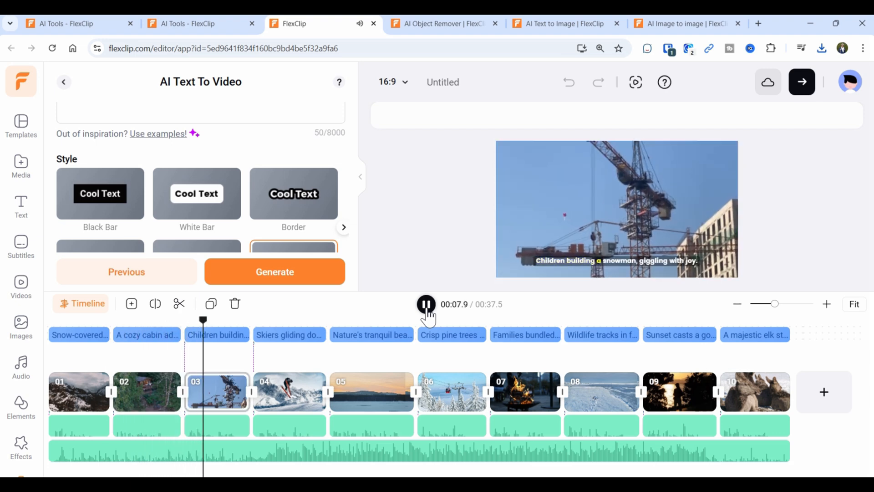
left_click(427, 310)
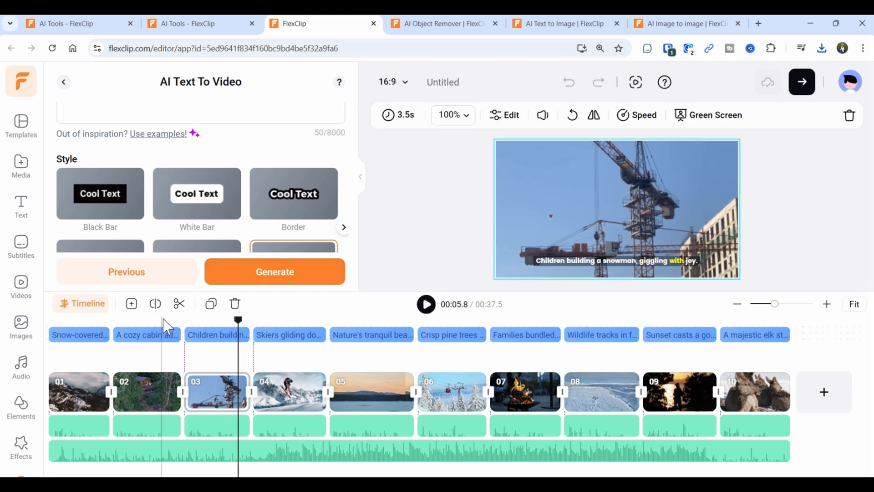
Return to the AI Tools page and open AI Video Script from the video tools.
left_click(187, 23)
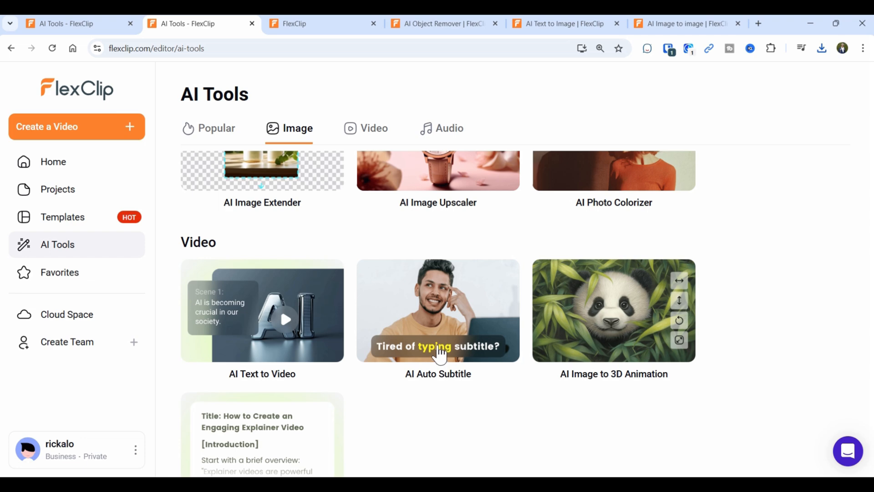
scroll(600, 324, "down", 2)
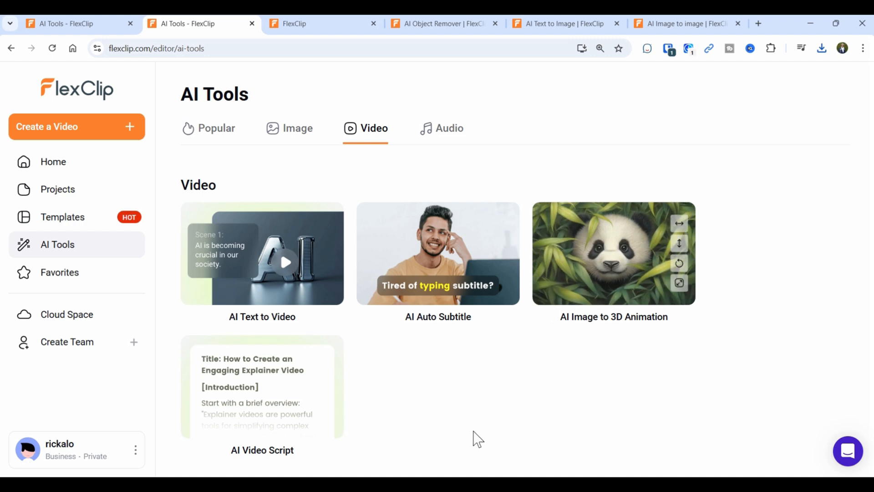
scroll(473, 439, "down", 3)
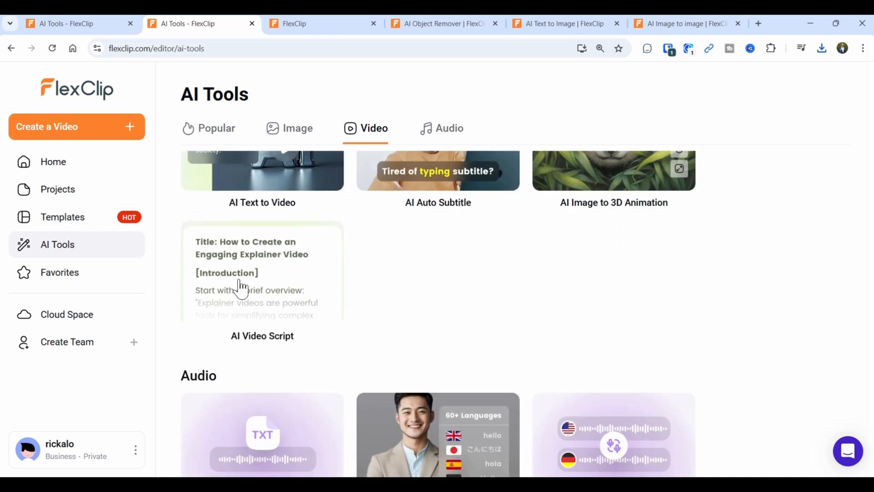
left_click(271, 283)
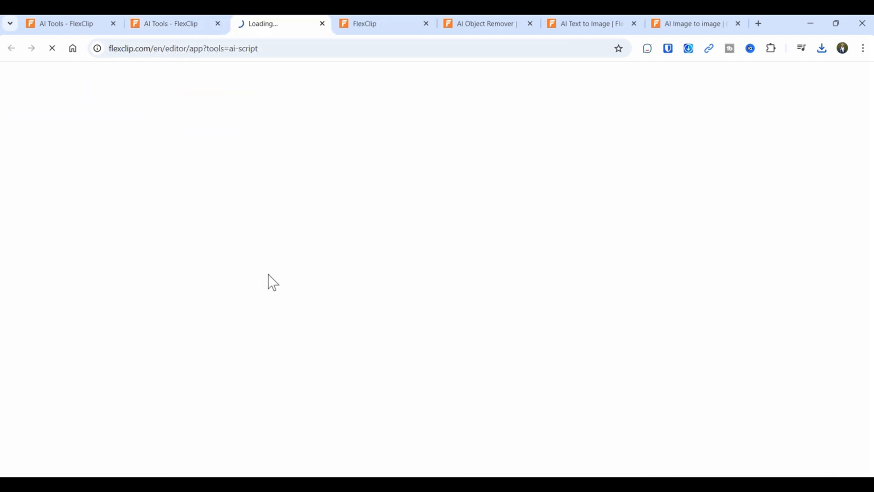
Generate a video script from the description "Skiing in the rockies over christmas".
left_click(176, 162)
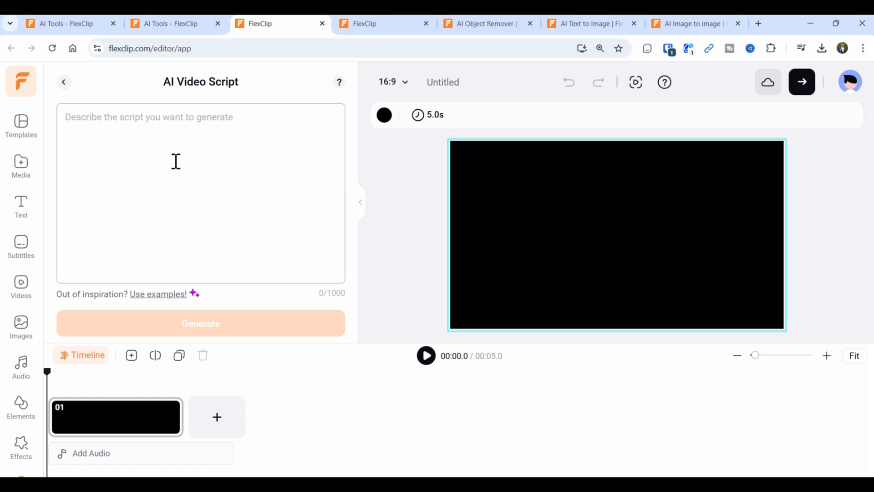
type("Skiing in the r")
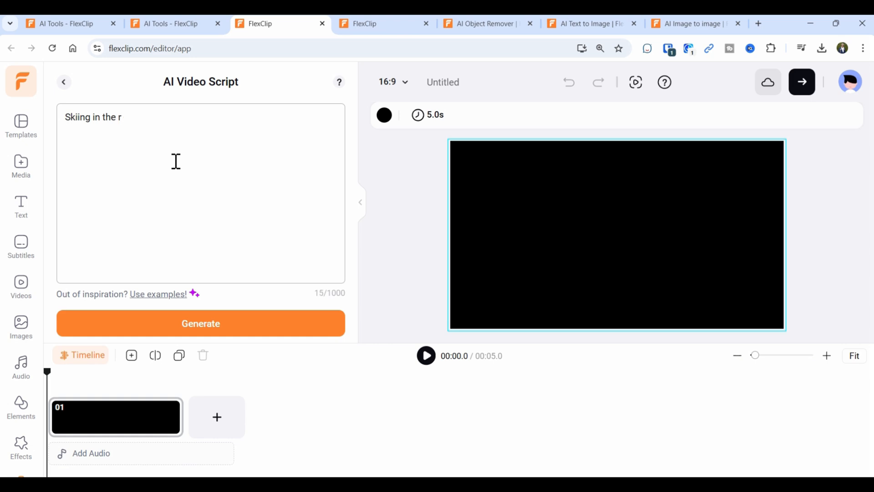
type("ockies over christmas")
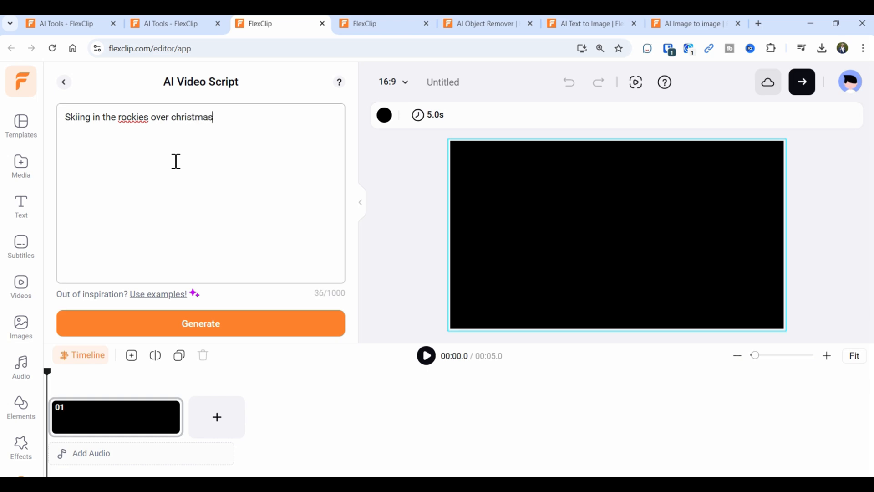
left_click(243, 328)
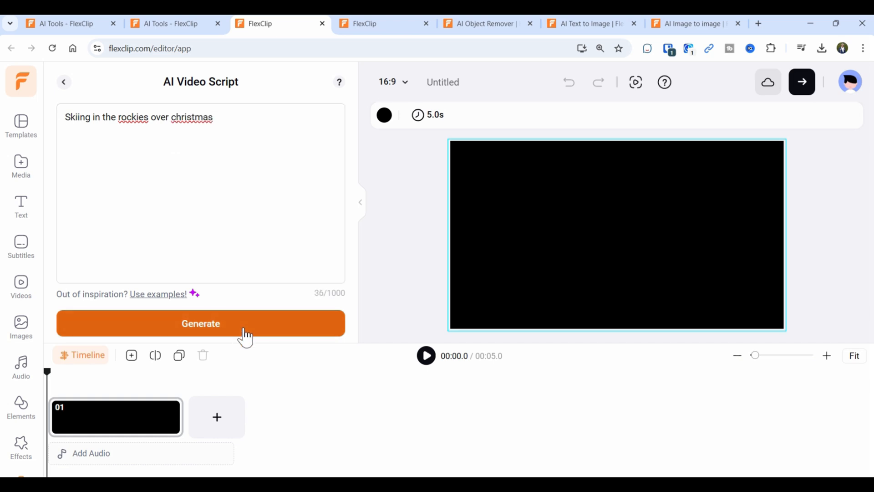
left_click(243, 329)
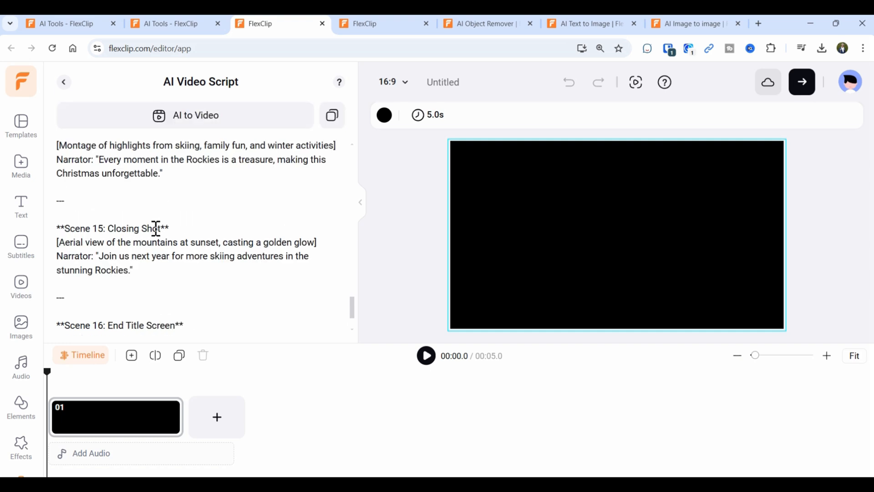
Send the generated script to Text To Video and generate its scenes.
left_click(182, 119)
scroll(162, 158, "down", 20)
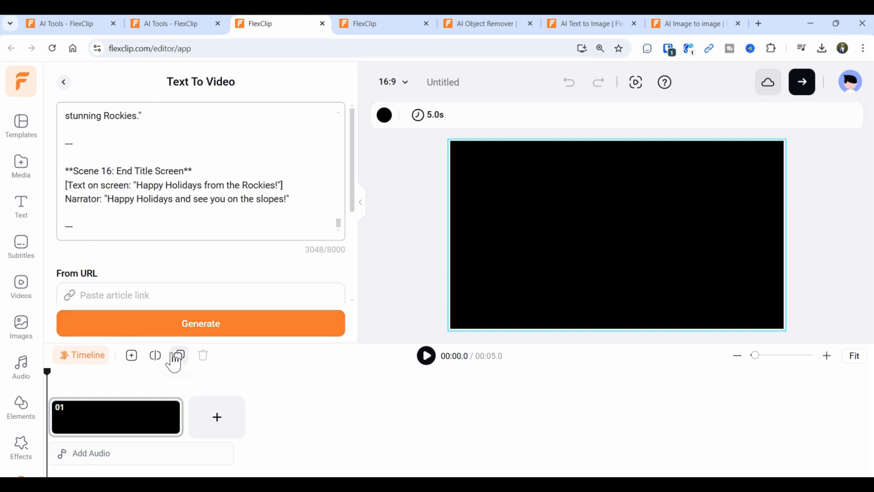
left_click(166, 323)
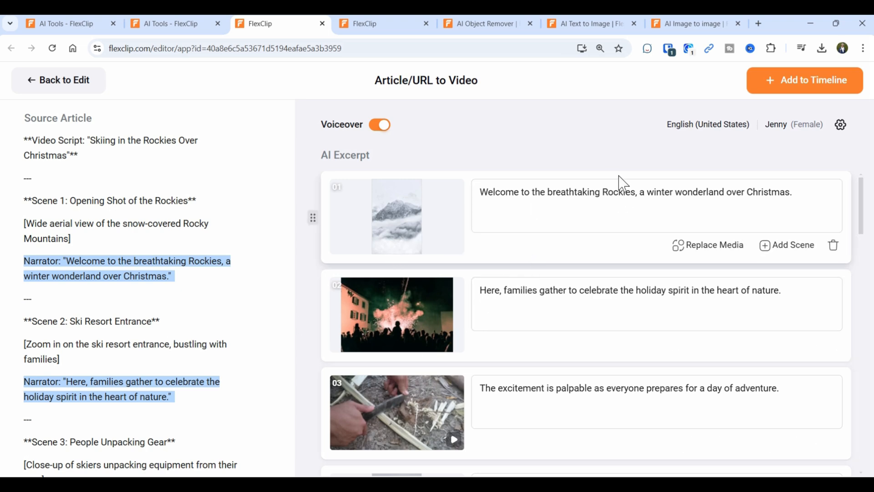
Add the skiing script's scenes to the timeline with Replace all and preview the first two scenes.
left_click(789, 91)
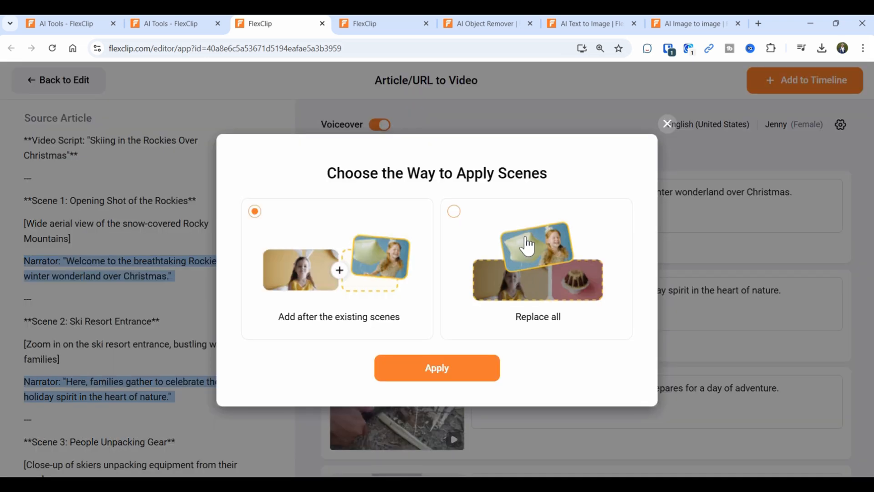
left_click(530, 252)
left_click(447, 377)
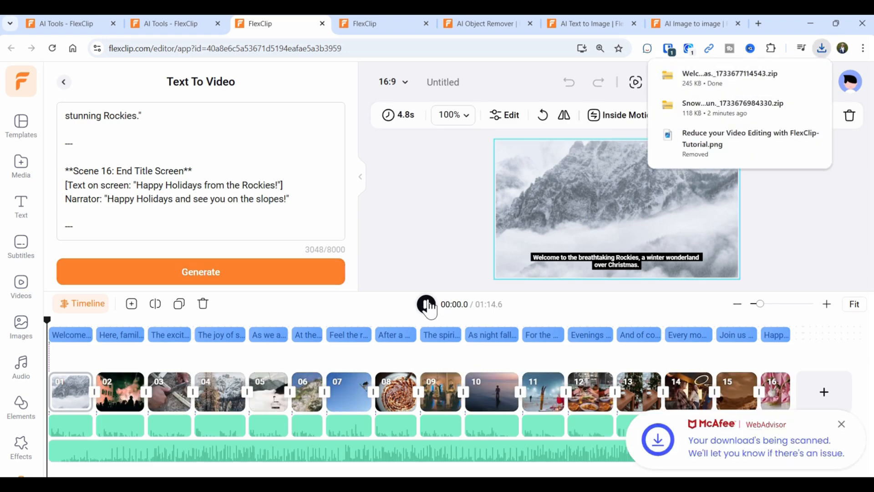
left_click(426, 305)
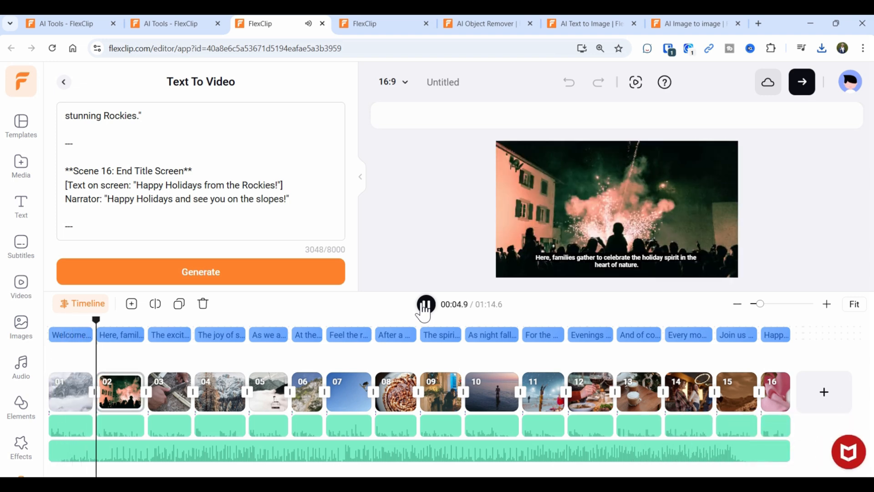
left_click(425, 310)
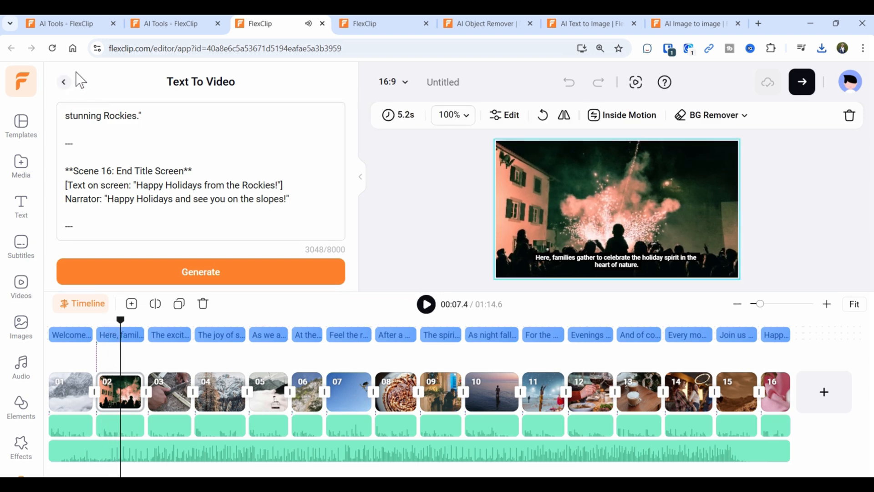
Return to the AI Tools page and look over the remaining video and audio tools.
left_click(180, 24)
scroll(527, 305, "up", 1)
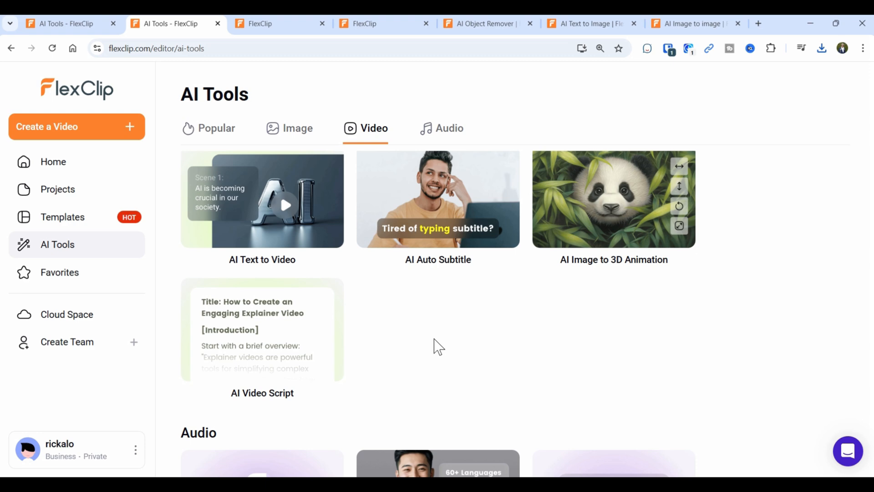
scroll(628, 370, "down", 5)
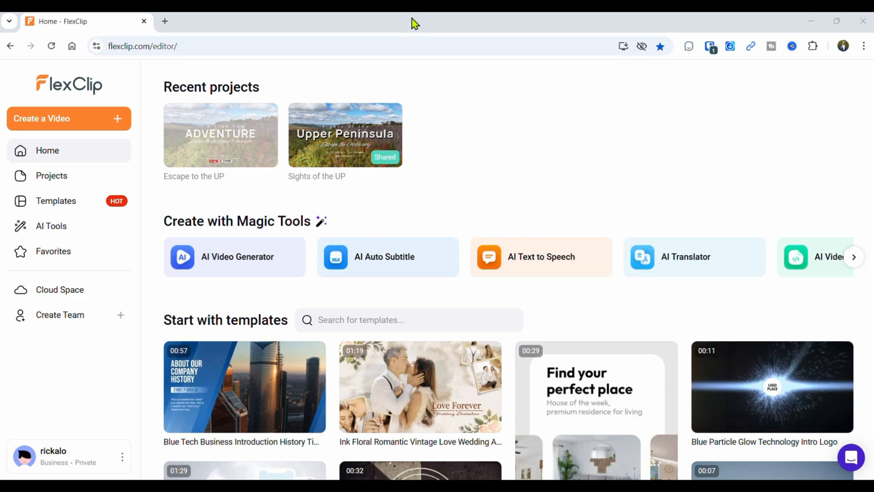
Create a new landscape 16:9 video project and dismiss the media import.
left_click(95, 127)
left_click(88, 170)
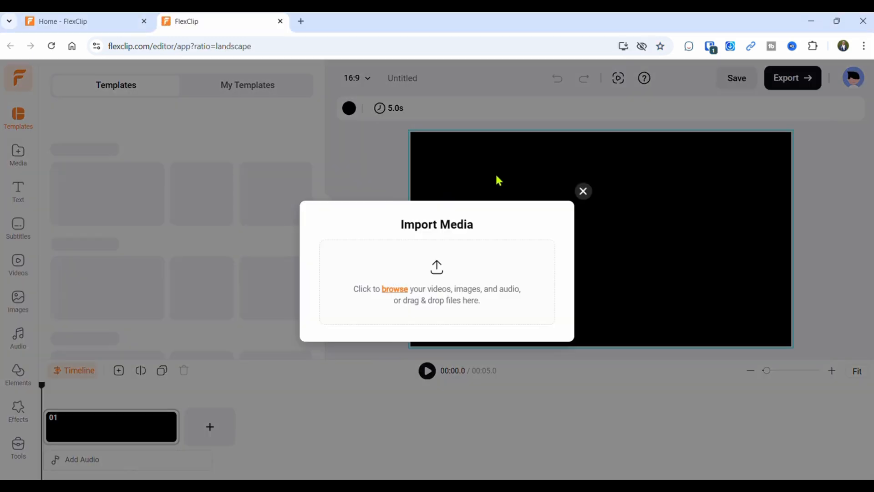
left_click(583, 191)
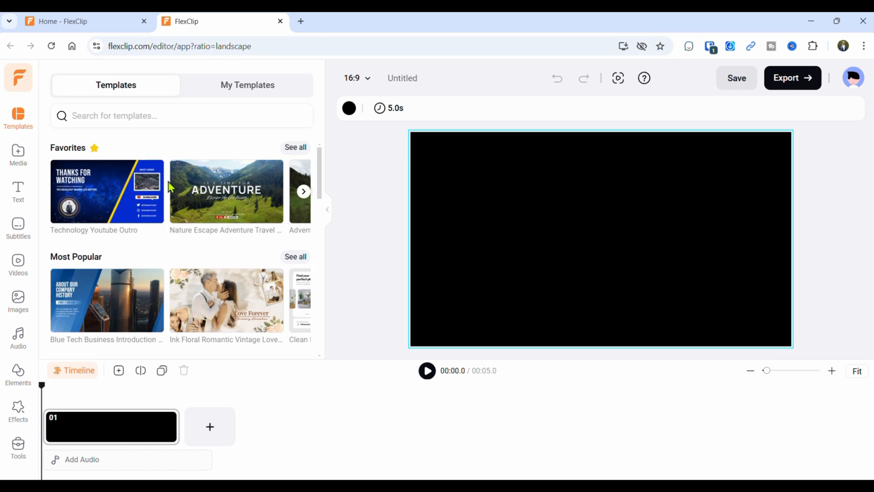
Browse the template categories and show all Travel templates.
scroll(181, 244, "down", 12)
scroll(180, 243, "down", 3)
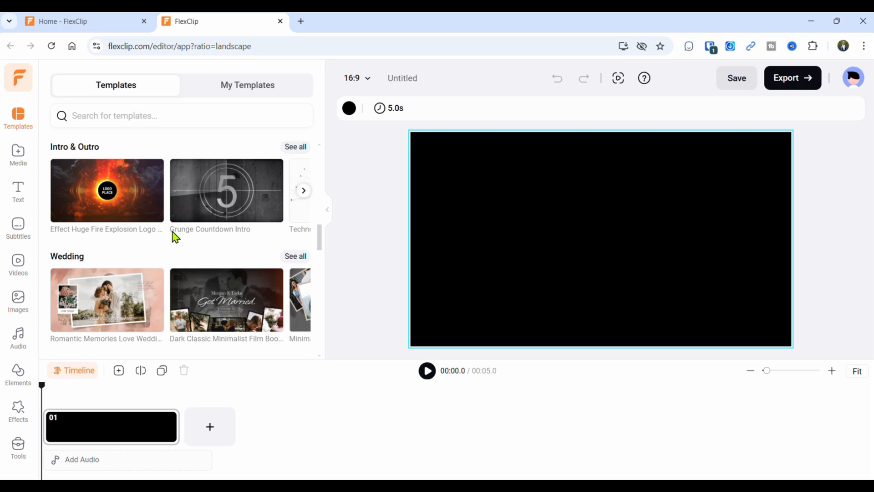
scroll(175, 236, "down", 8)
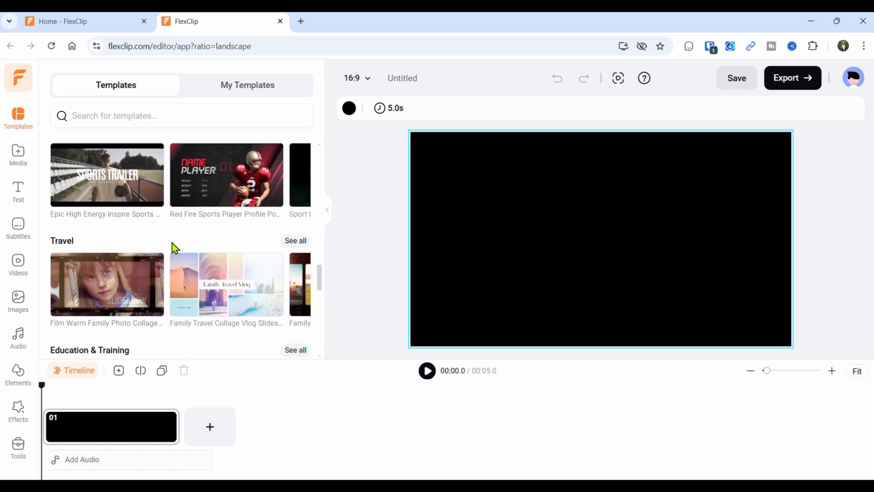
left_click(291, 244)
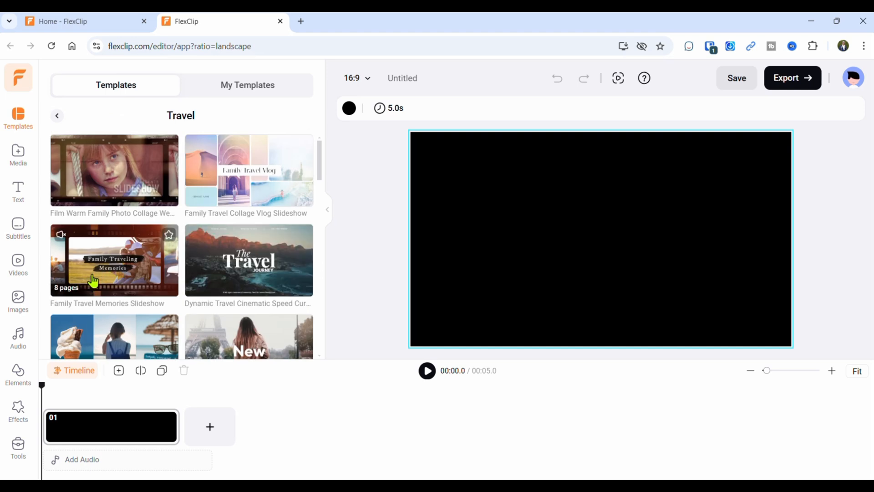
Browse the stock image categories and show all Travel photos.
left_click(18, 301)
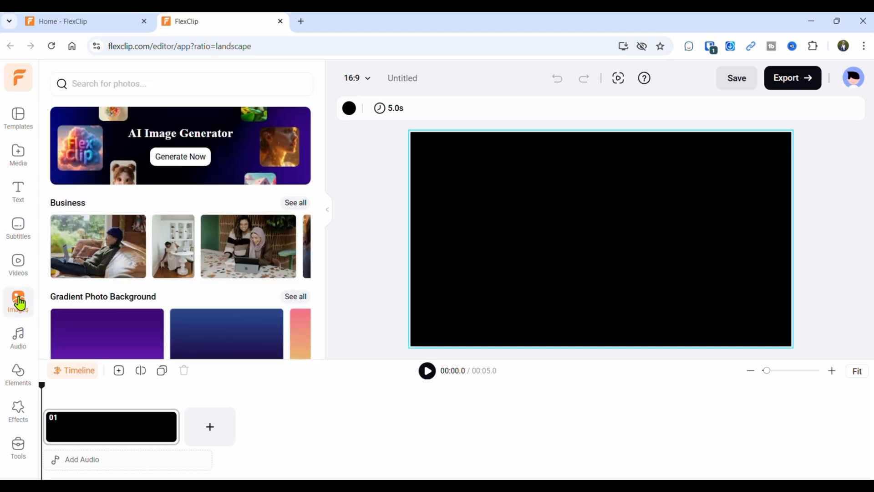
scroll(122, 273, "down", 10)
scroll(123, 271, "down", 10)
scroll(122, 273, "up", 4)
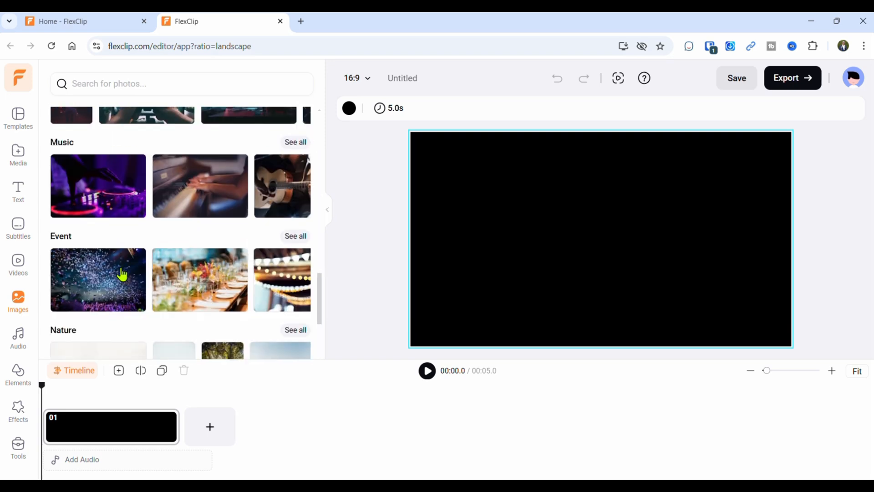
scroll(122, 273, "down", 10)
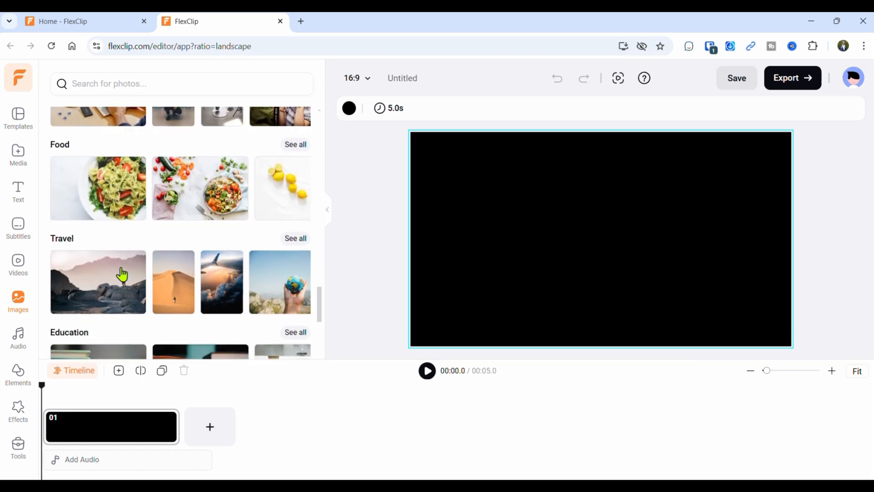
left_click(293, 238)
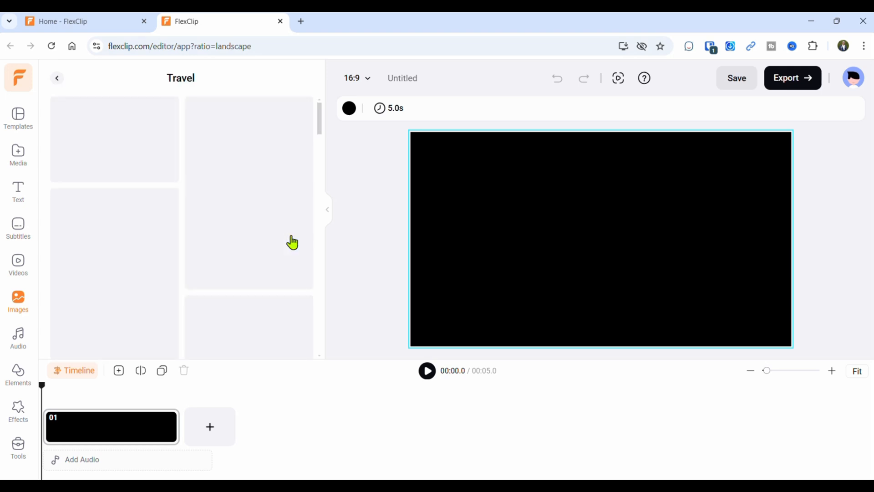
Look through the stock photos in the Travel image collection.
scroll(209, 267, "down", 5)
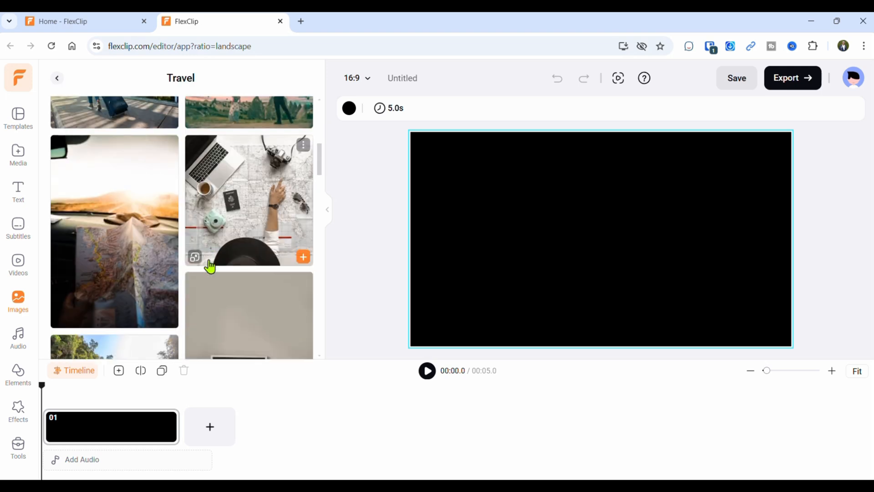
scroll(210, 266, "up", 3)
scroll(137, 250, "down", 2)
scroll(133, 245, "up", 2)
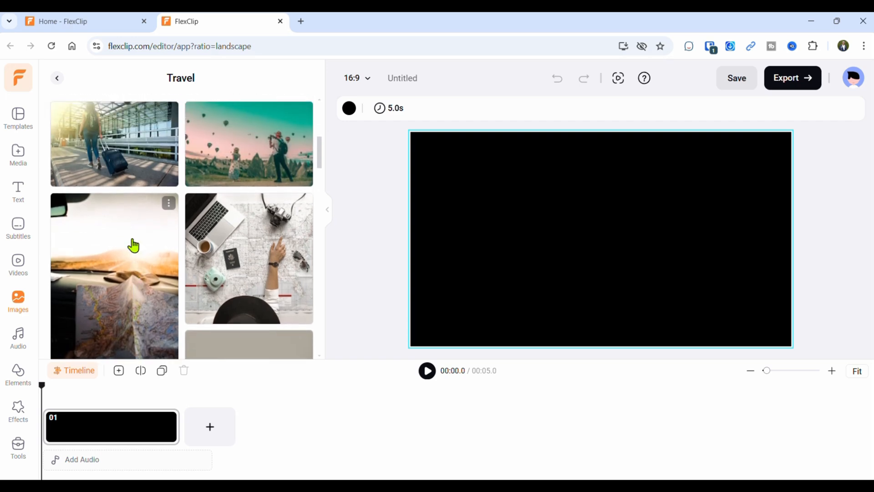
scroll(133, 246, "down", 3)
scroll(133, 246, "down", 5)
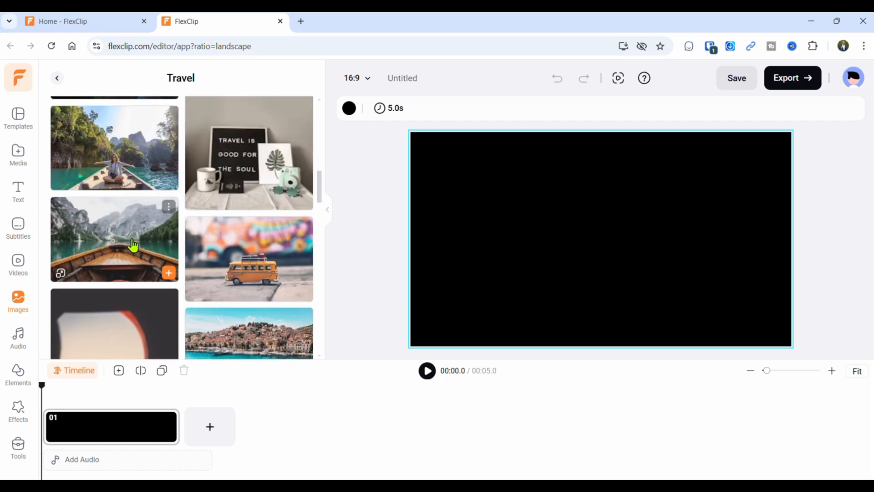
scroll(133, 246, "down", 1)
scroll(133, 246, "down", 8)
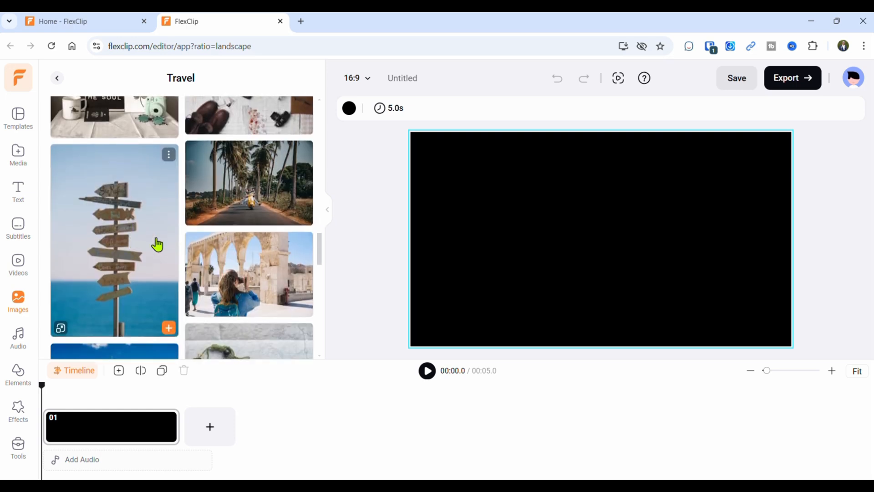
Add the Travel stock photo of the yellow van on the desert road to the project as the first scene.
scroll(157, 245, "down", 2)
scroll(125, 260, "down", 2)
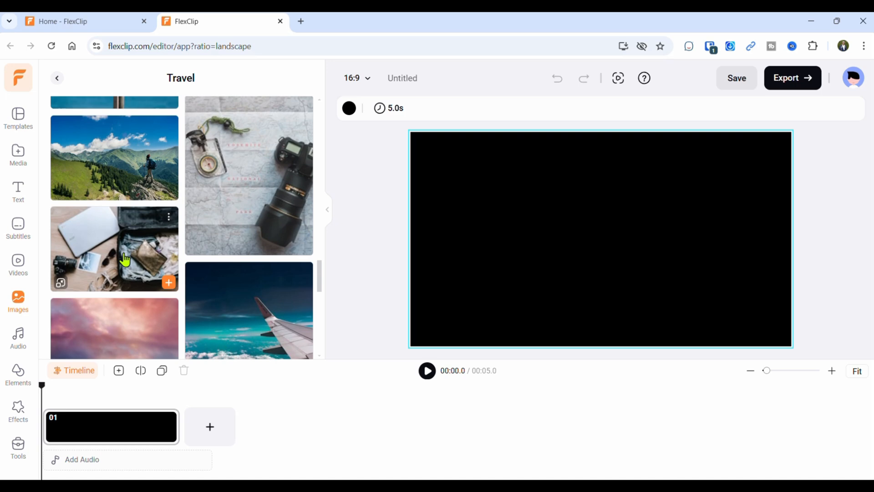
scroll(125, 261, "down", 5)
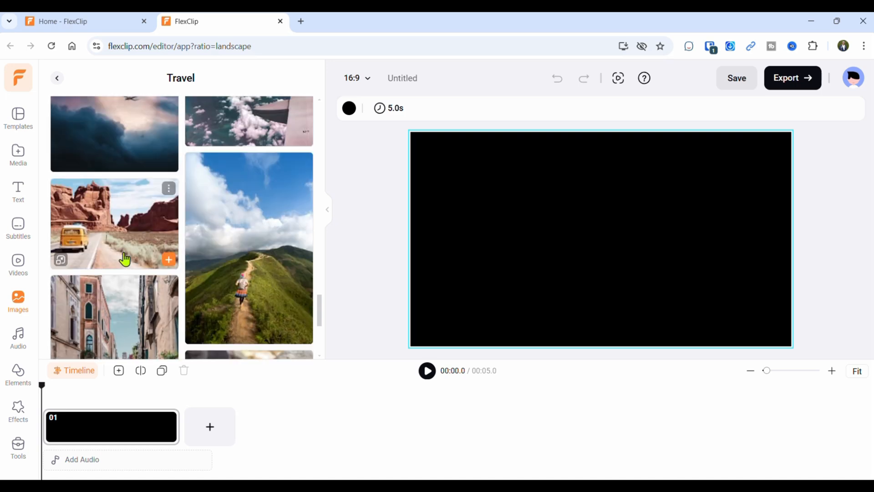
left_click(114, 247)
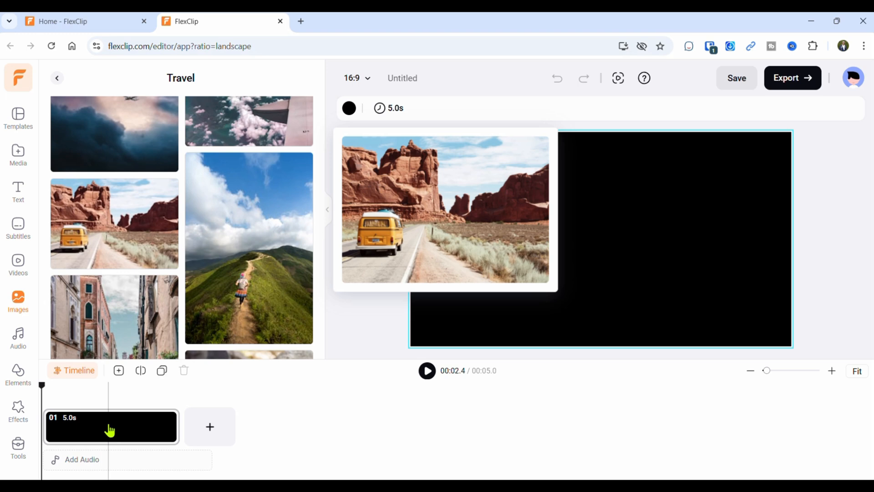
mouse_move(105, 256)
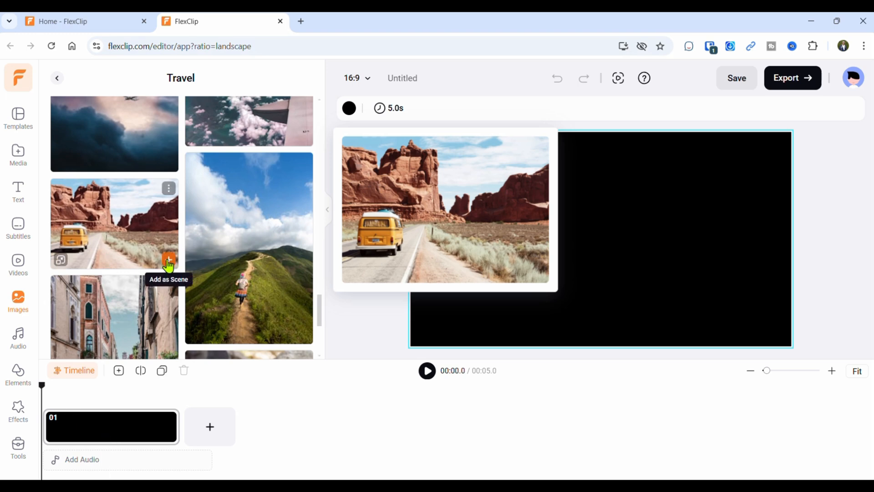
left_click(122, 428)
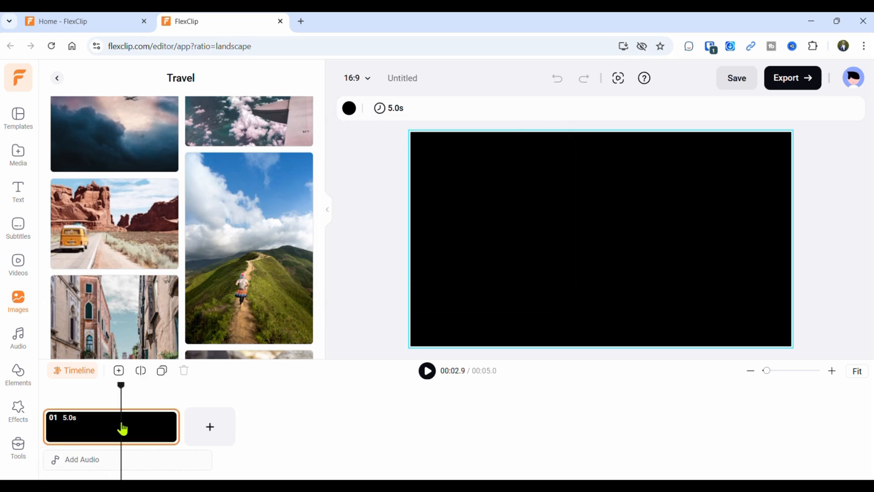
mouse_move(170, 261)
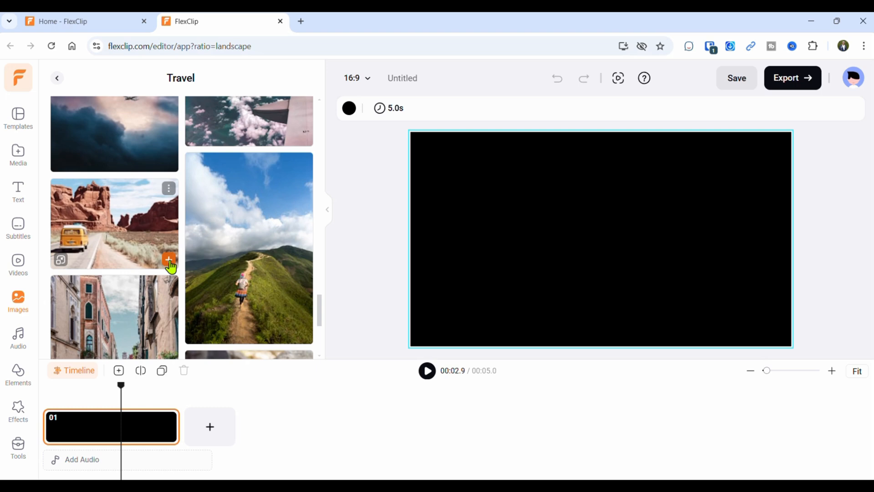
left_click(169, 260)
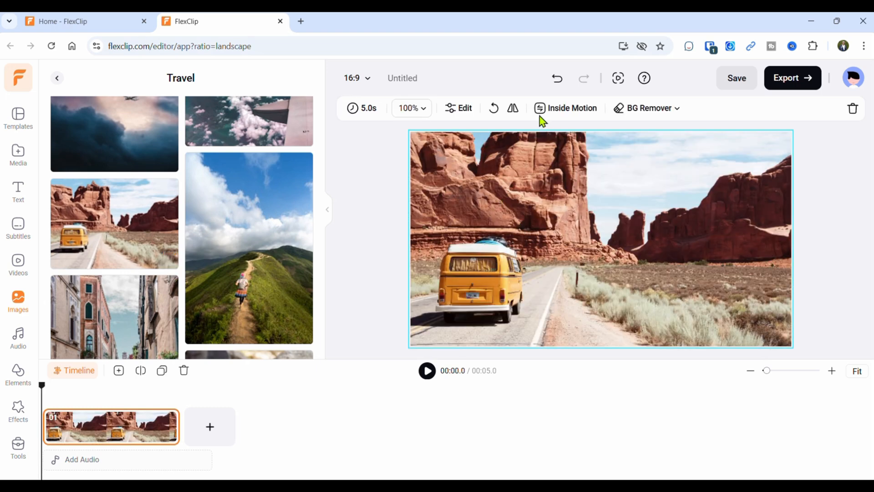
Set the van photo's Inside Motion to Zoom Out, preview the motion and return the playhead to the start.
left_click(564, 112)
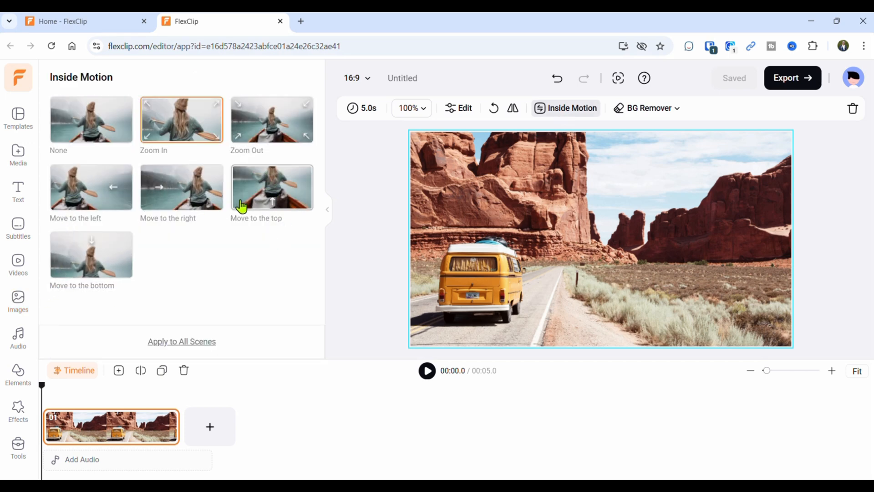
left_click(263, 139)
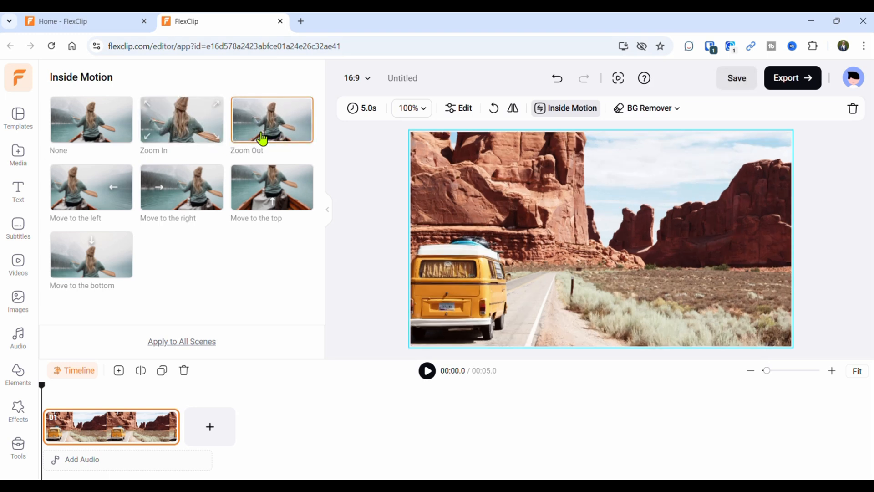
left_click(427, 371)
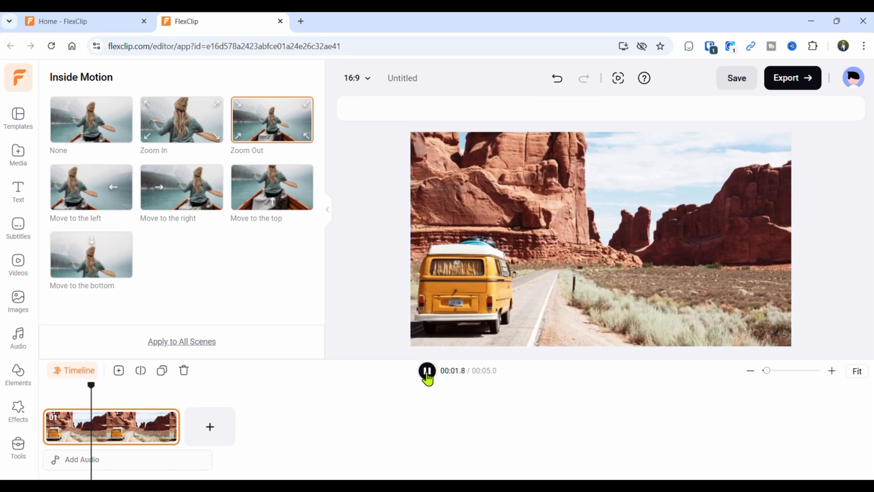
left_click(427, 371)
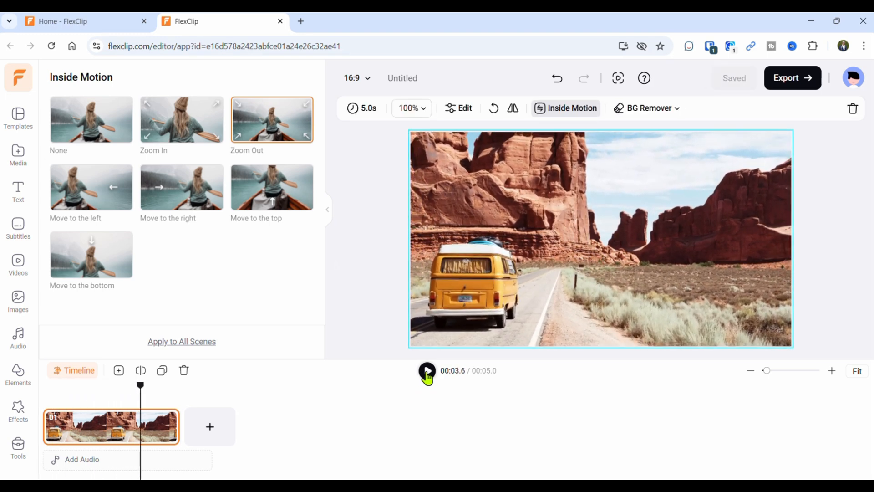
left_click_drag(141, 392, 42, 392)
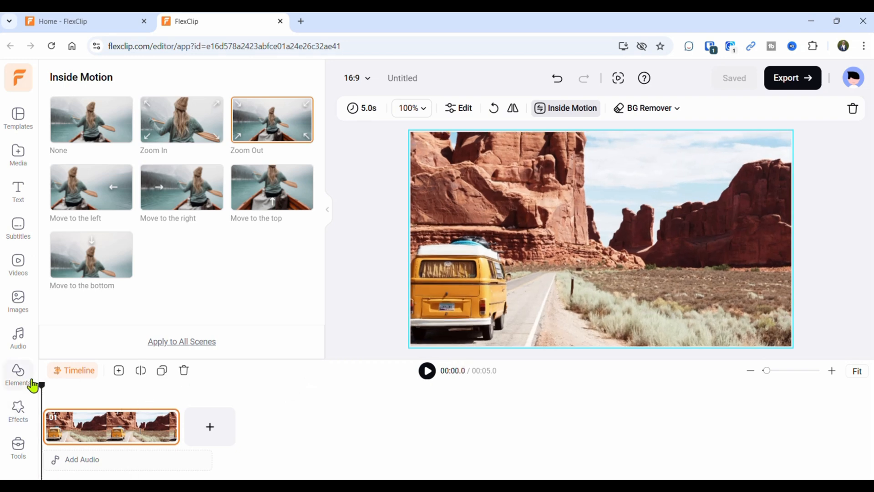
Browse the stock video categories, show all Travel videos and locate the 20-second clip of the backpacker at sunset.
left_click(16, 270)
mouse_move(123, 253)
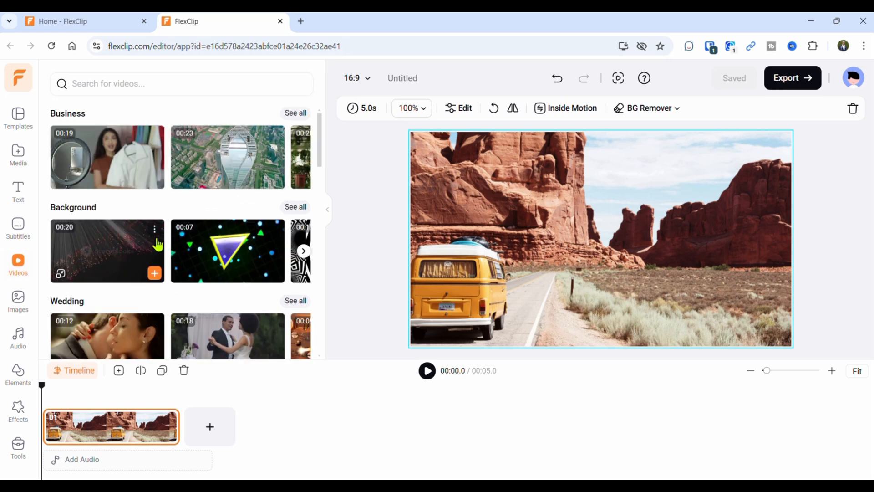
scroll(157, 244, "down", 10)
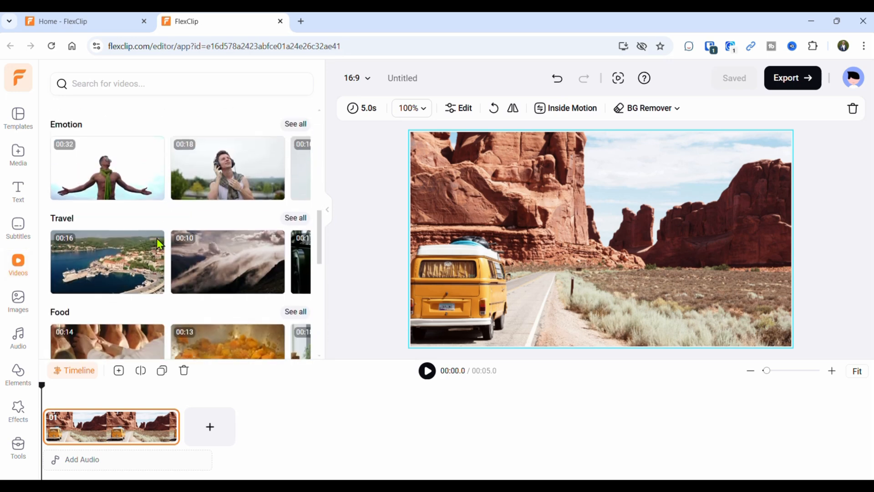
left_click(297, 213)
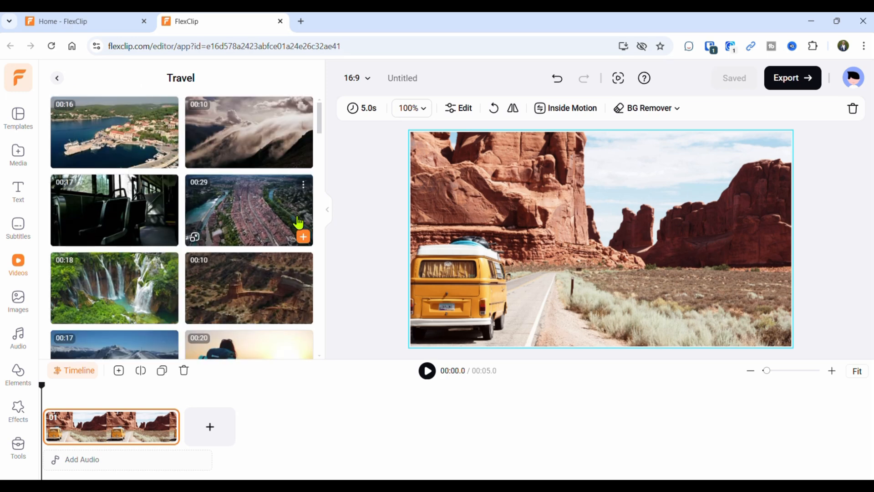
scroll(225, 209, "down", 1)
scroll(224, 206, "down", 1)
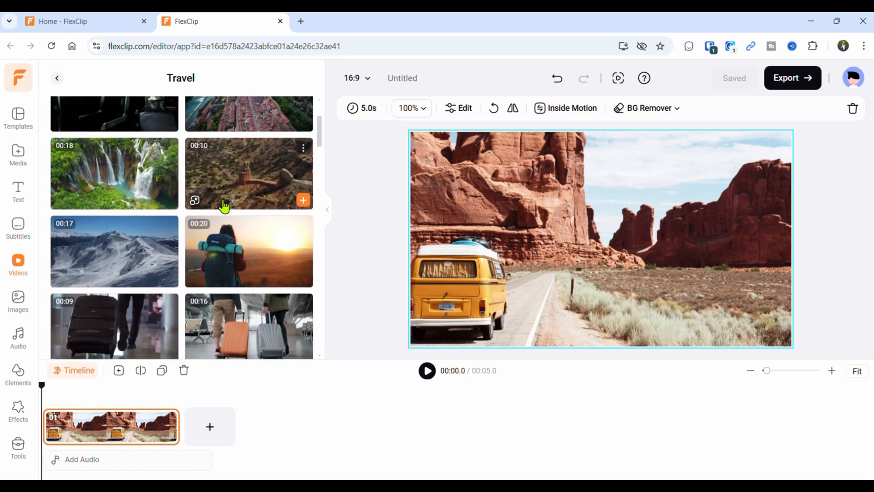
scroll(224, 207, "down", 1)
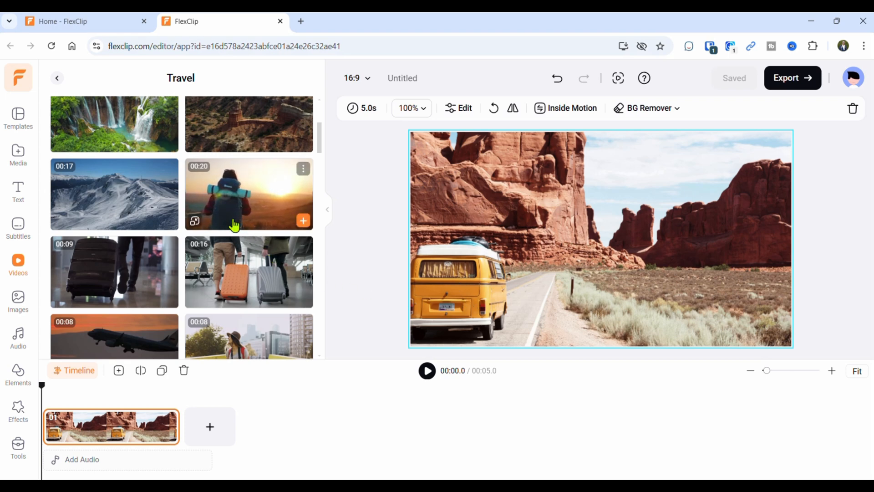
Try adding the backpacker sunset clip as a separate scene and undo the addition.
mouse_move(303, 226)
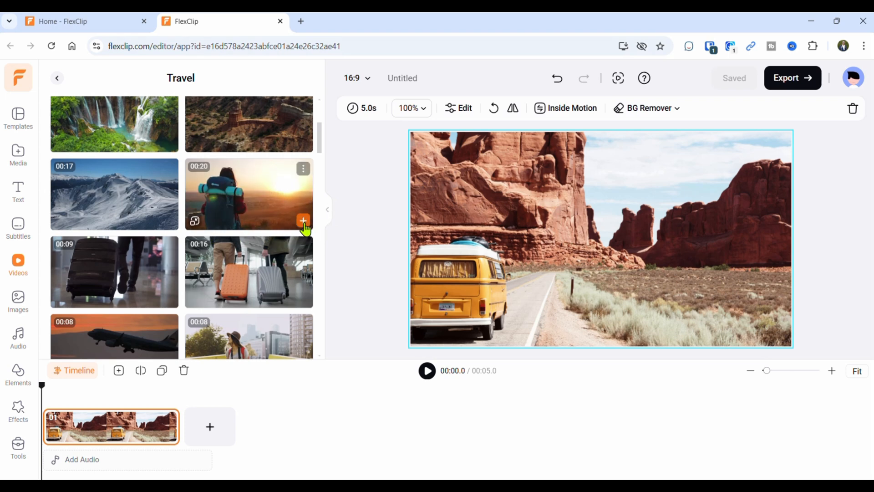
left_click(303, 222)
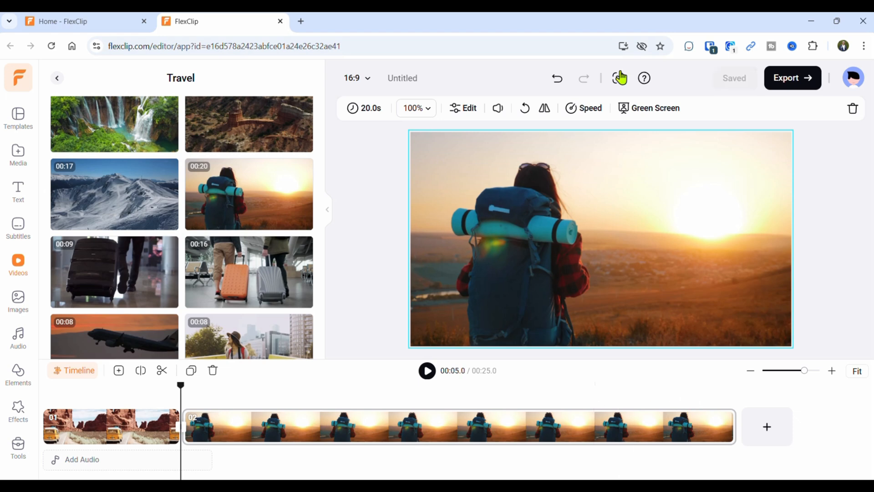
left_click(557, 77)
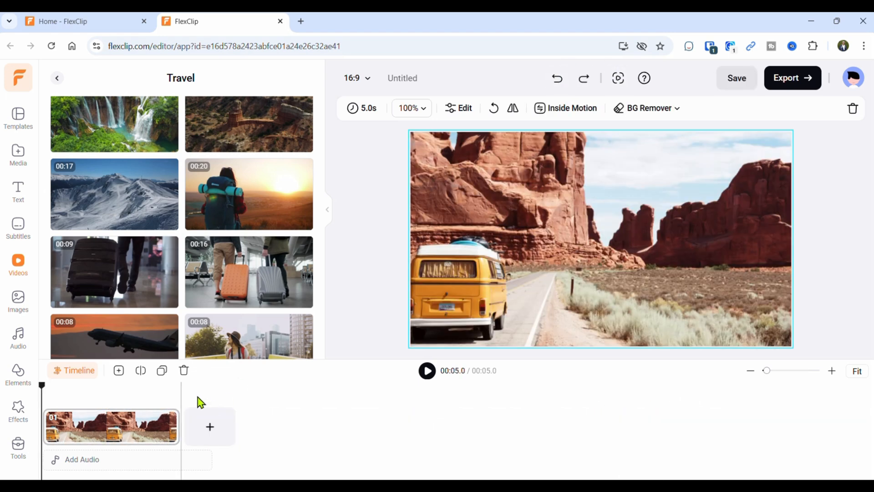
Add the backpacker sunset clip as a layer over the van scene, place it in the frame's lower-right area and preview it.
mouse_move(211, 222)
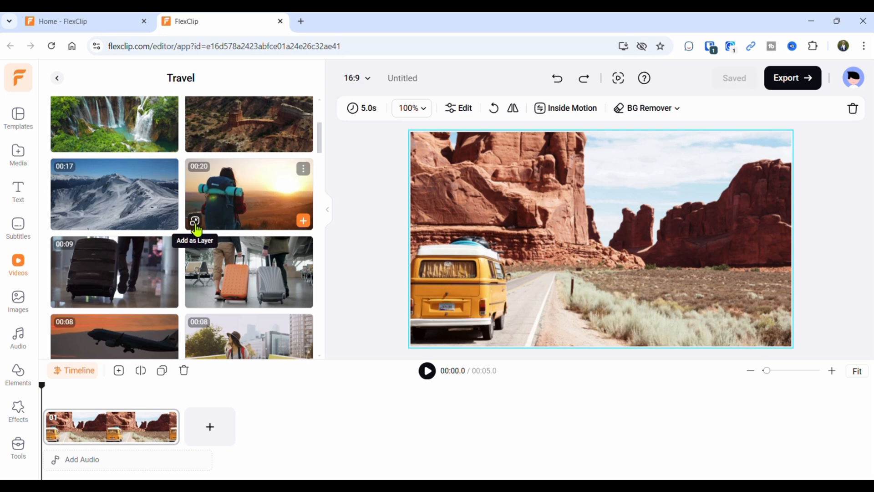
left_click(195, 221)
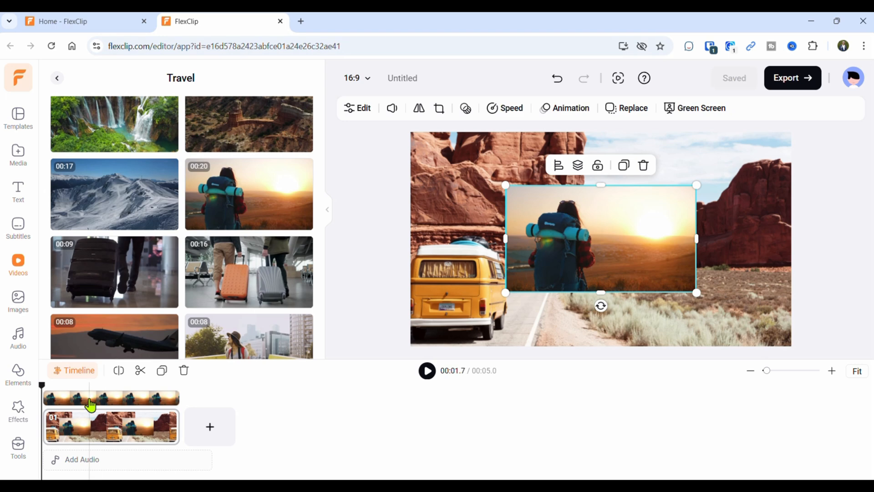
left_click_drag(652, 240, 742, 287)
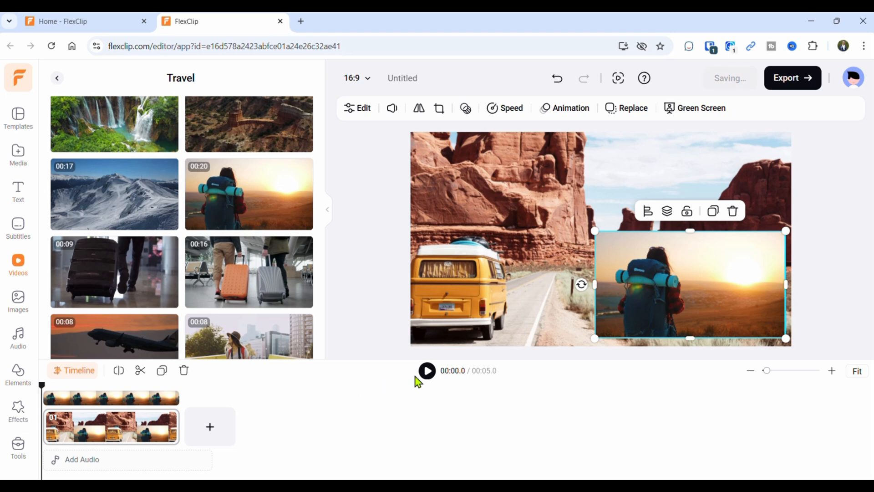
left_click(427, 371)
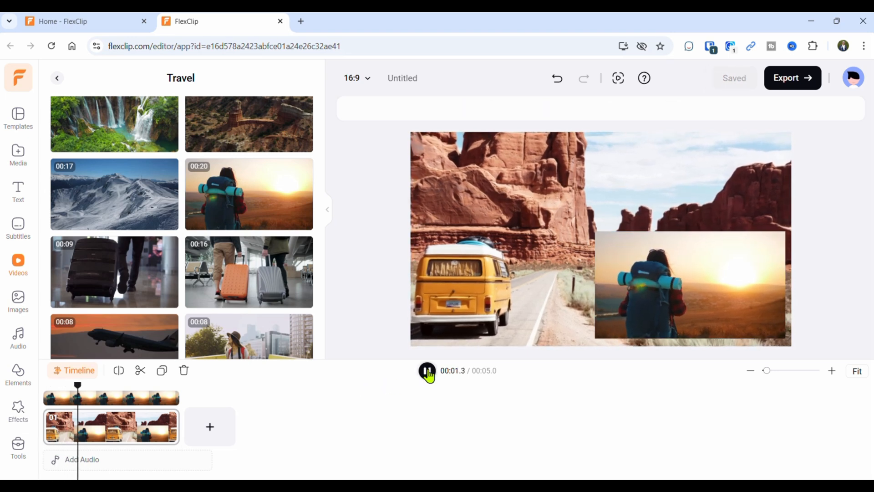
left_click(427, 371)
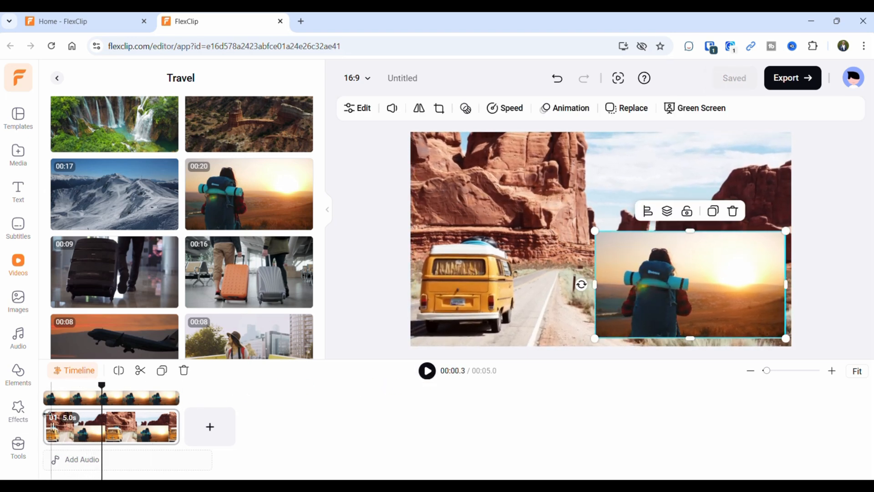
Trim the backpacker layer's start to about 1.1 s and open the detailed timeline of Scene 1.
left_click_drag(47, 400, 79, 405)
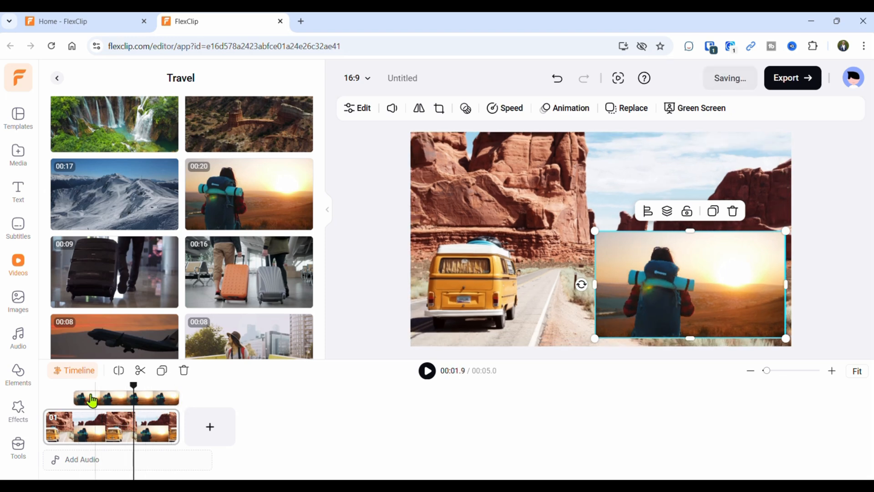
left_click(78, 373)
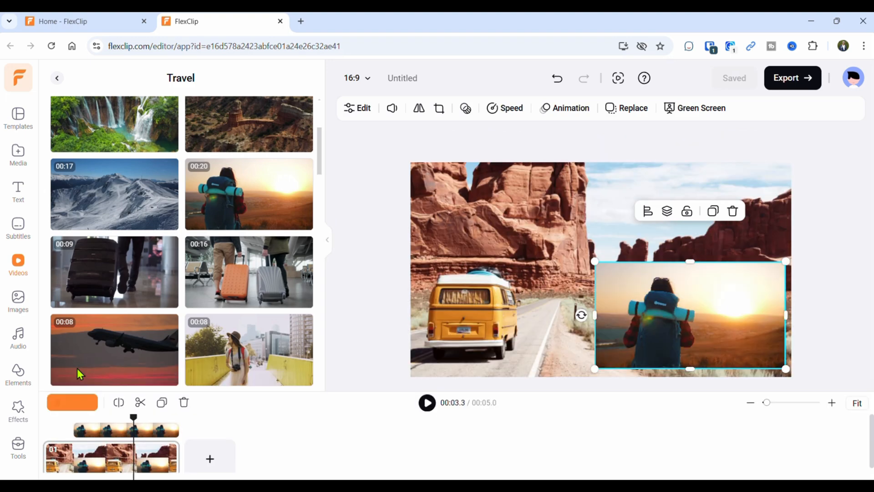
left_click(72, 402)
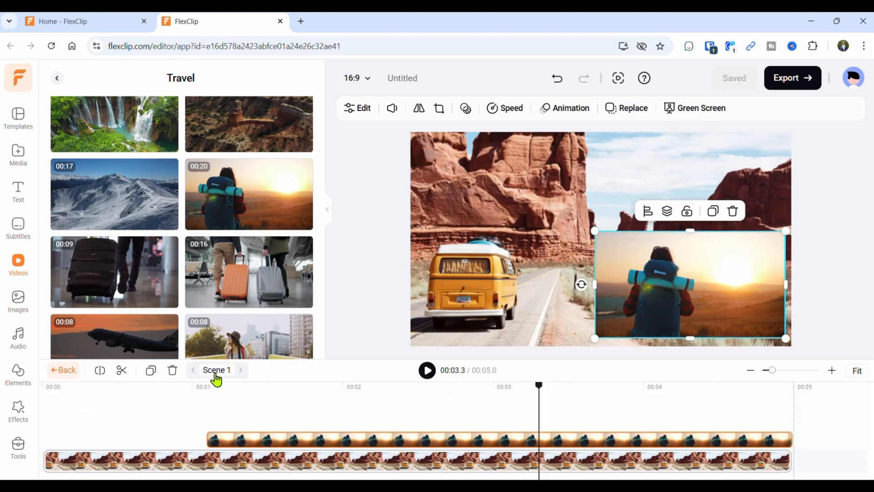
Apply the Rotate preset animation to the backpacker video layer after trying the Zoom preset.
left_click(302, 448)
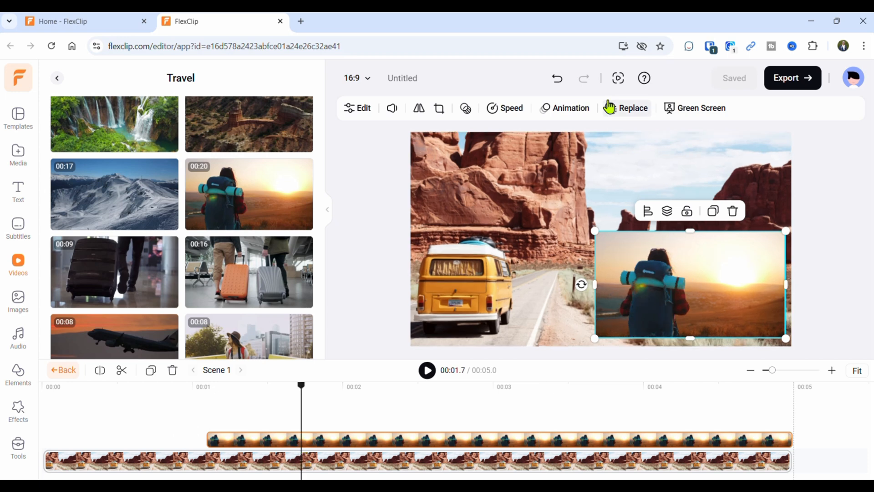
left_click(572, 109)
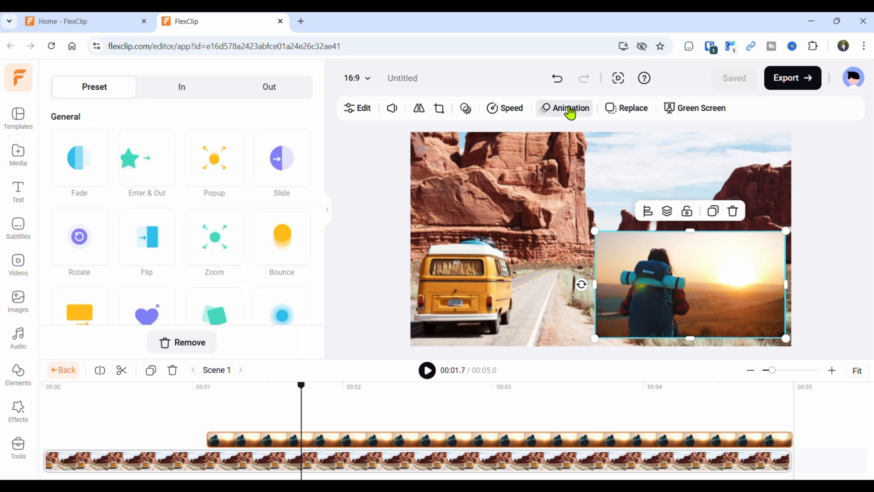
left_click(208, 250)
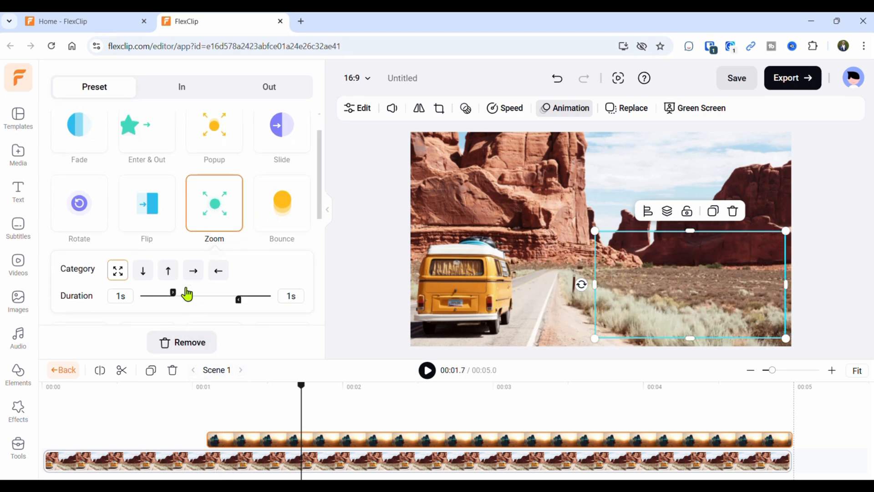
left_click(77, 217)
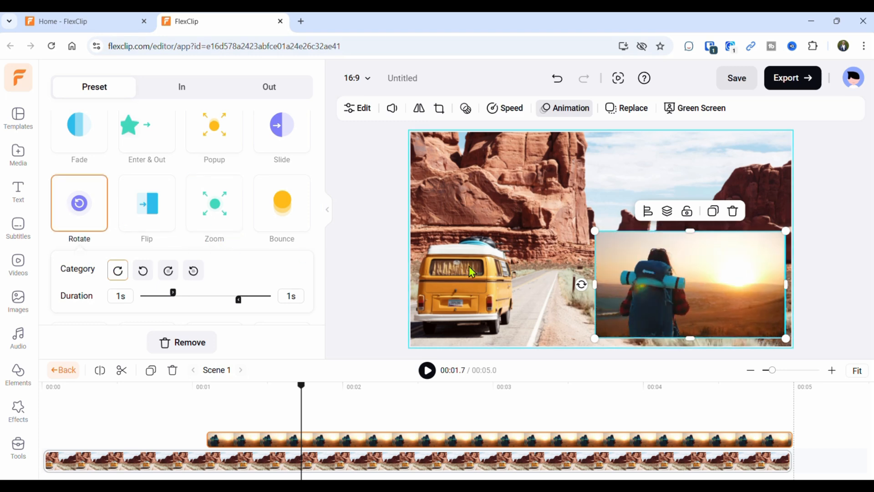
Play Scene 1 from its beginning to preview the backpacker layer's Rotate animation.
left_click_drag(301, 387, 10, 433)
left_click(427, 370)
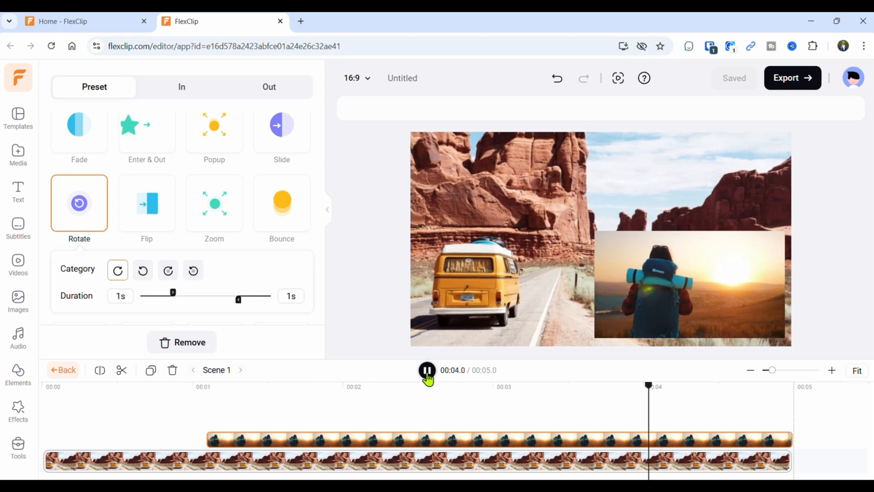
left_click(427, 371)
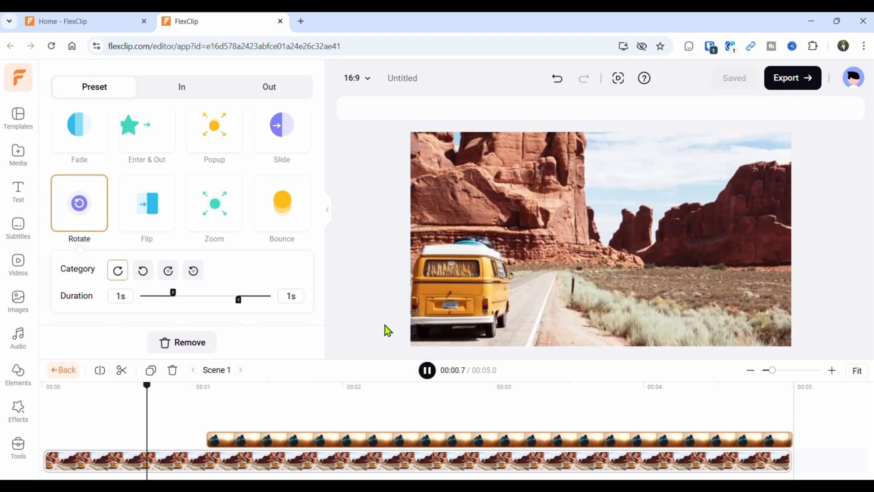
left_click(425, 370)
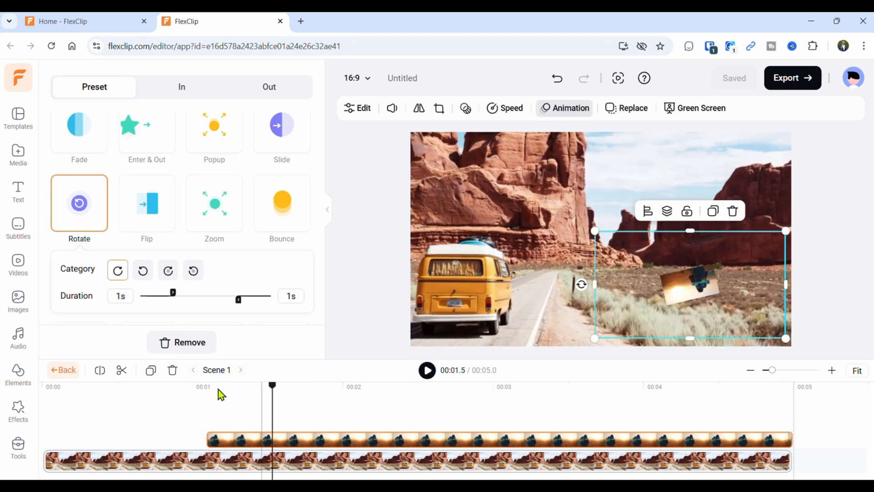
Return to the main timeline and audition the Pop tracks Now Or Never and I'll Be With You in the audio library.
left_click(64, 370)
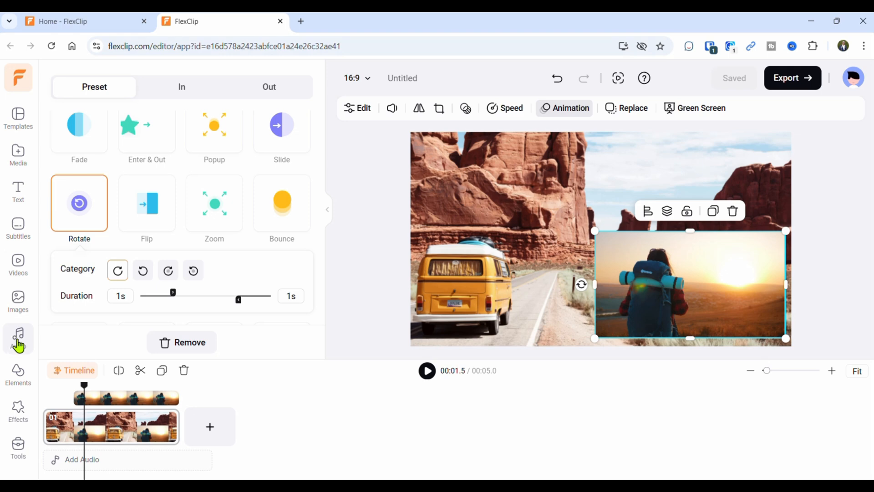
left_click(18, 345)
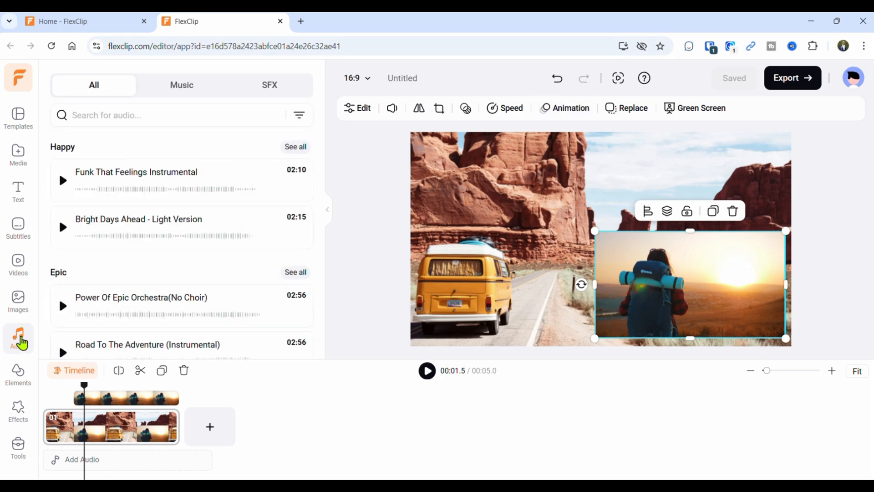
scroll(192, 255, "down", 4)
scroll(193, 253, "down", 3)
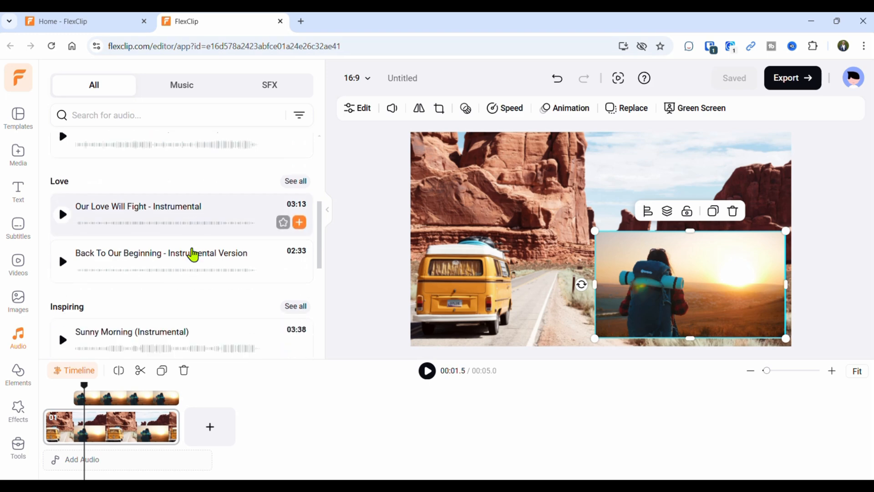
scroll(145, 309, "down", 3)
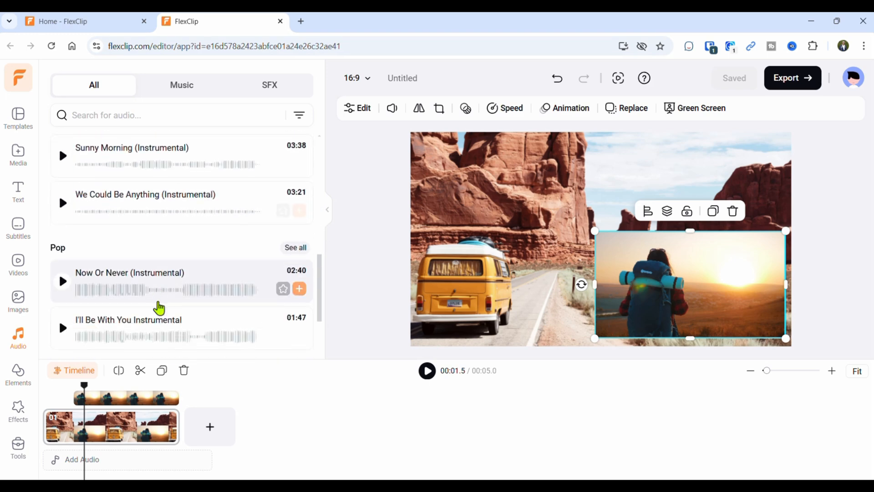
left_click(62, 282)
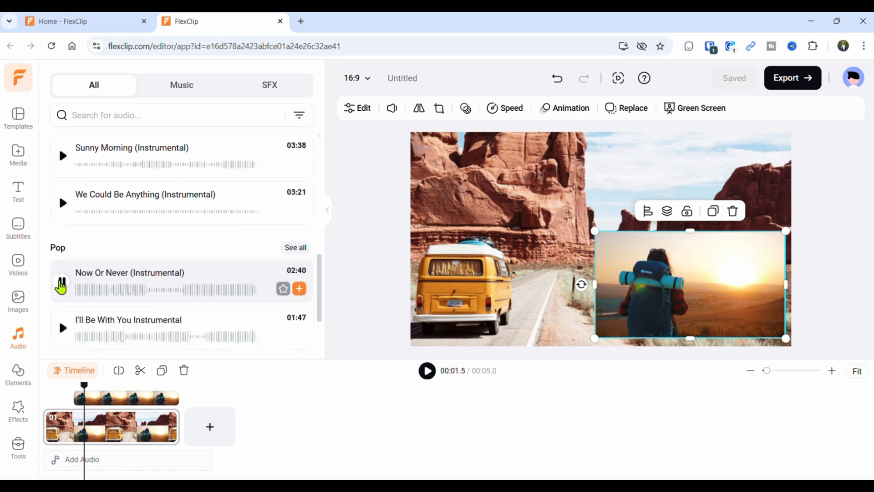
left_click(61, 284)
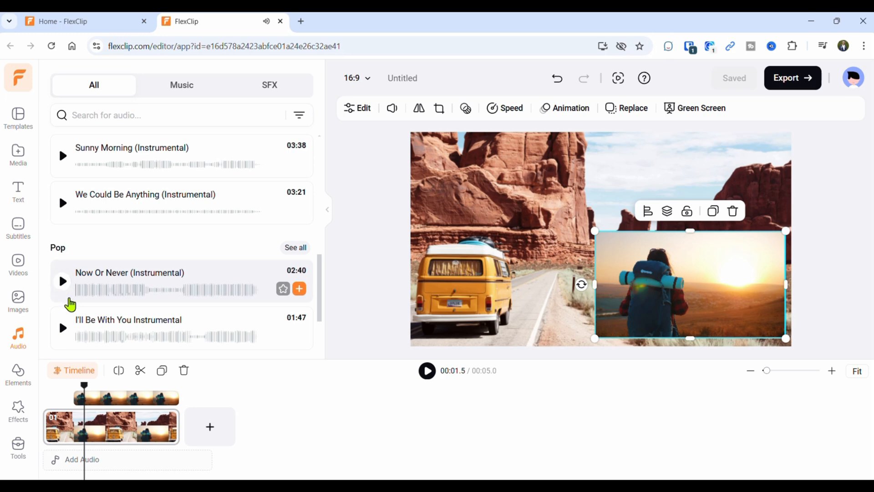
left_click(61, 328)
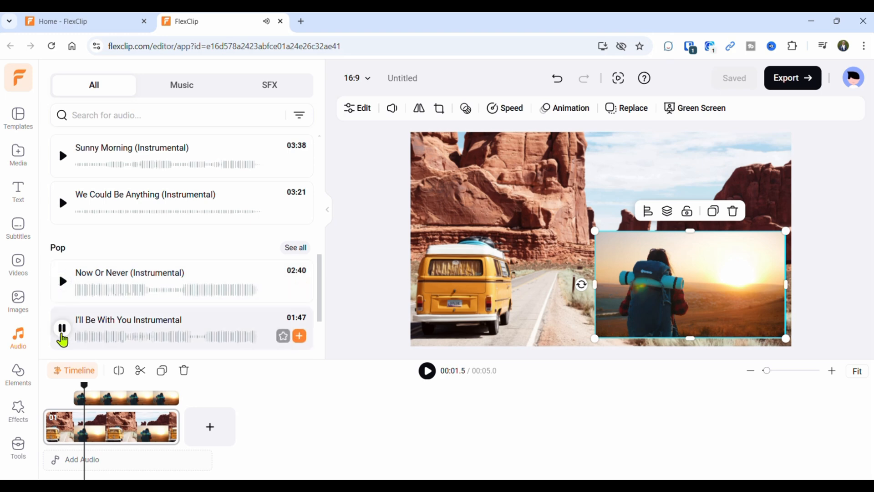
left_click(65, 329)
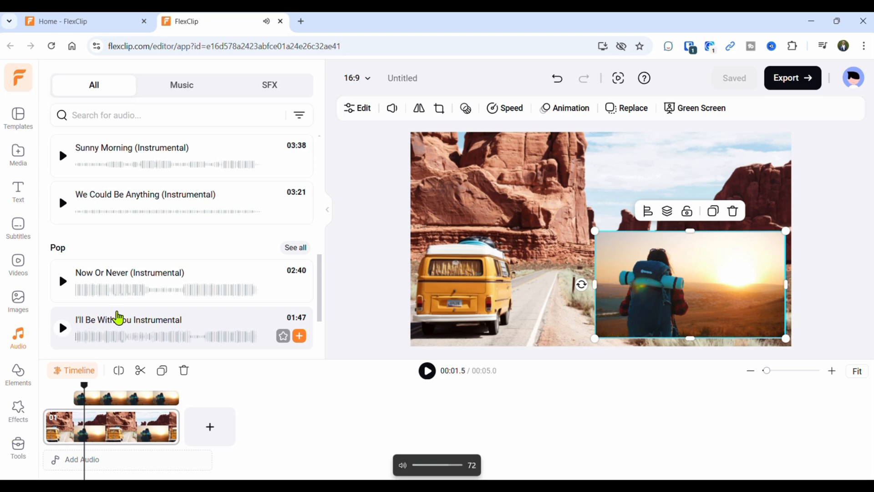
Audition the Intro tracks A Better Tomorrow and I'll Be With You 30 Seconds.
scroll(140, 302, "down", 3)
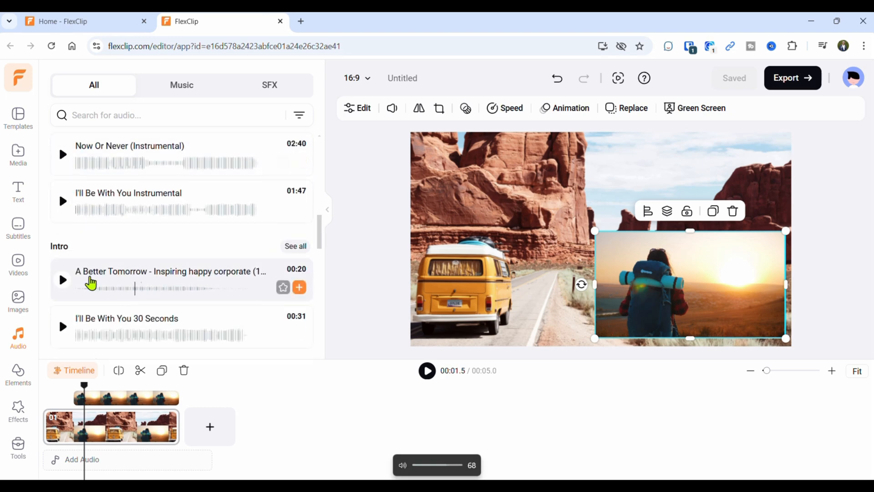
left_click(61, 286)
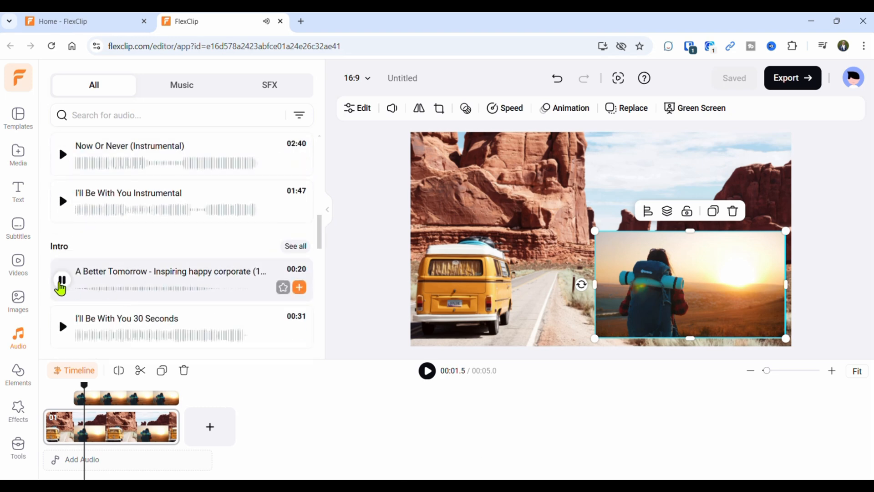
left_click(63, 328)
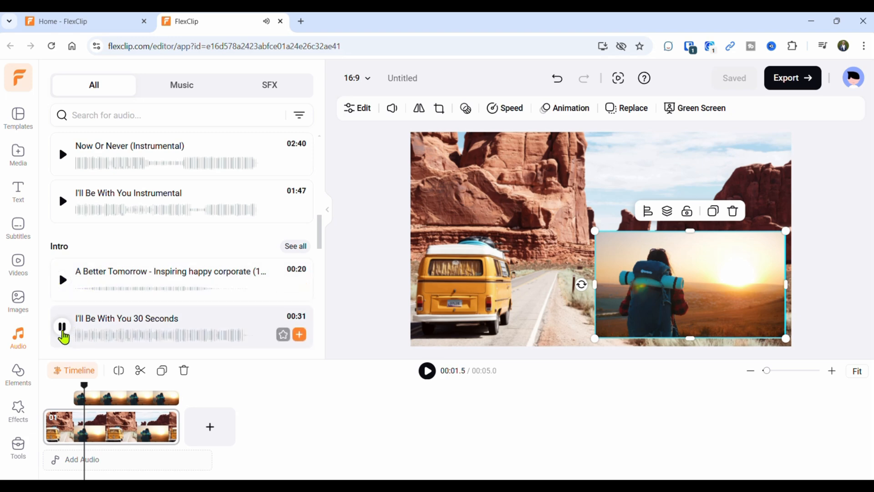
left_click(63, 330)
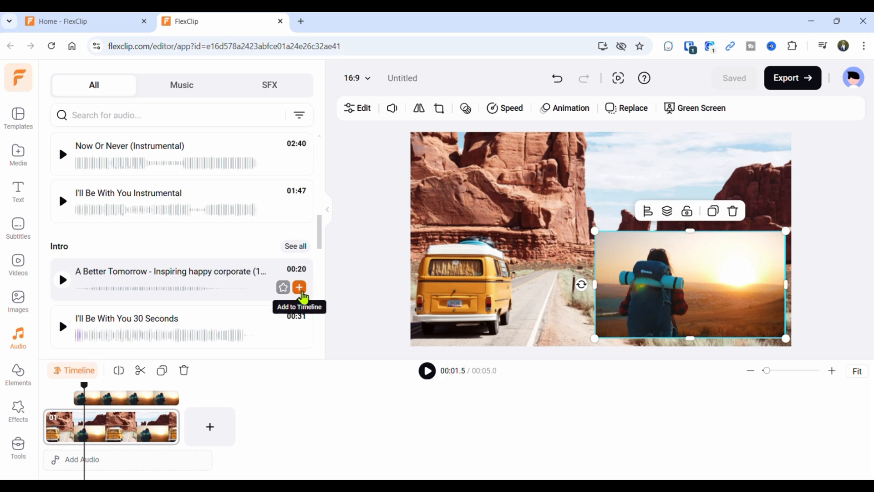
Add the A Better Tomorrow intro track to the timeline, trim off its quiet opening and fit it to the 5-second scene.
left_click(299, 288)
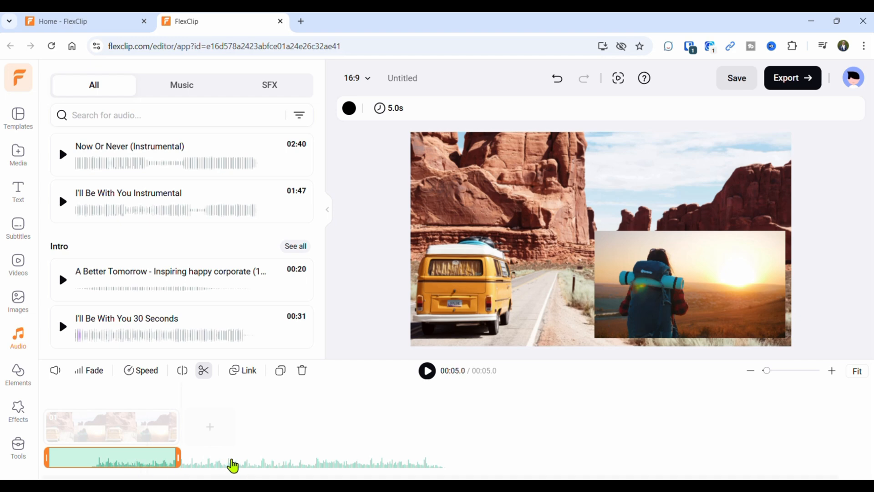
left_click(231, 463)
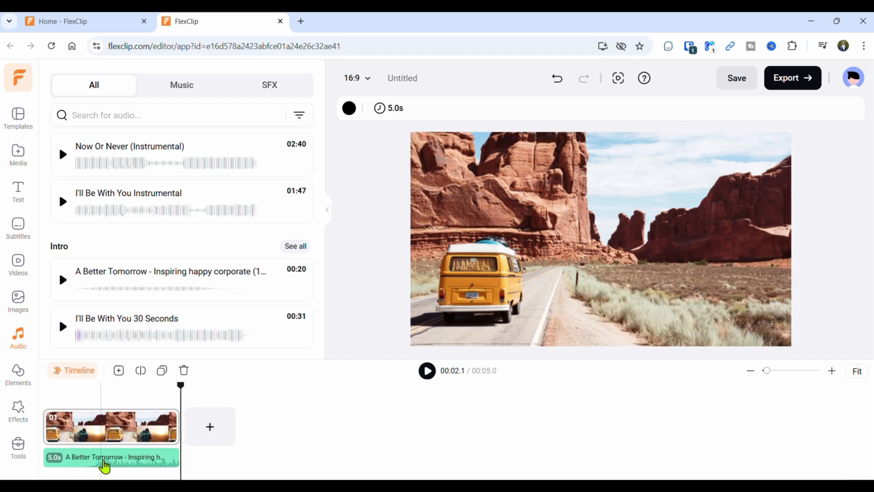
left_click(50, 459)
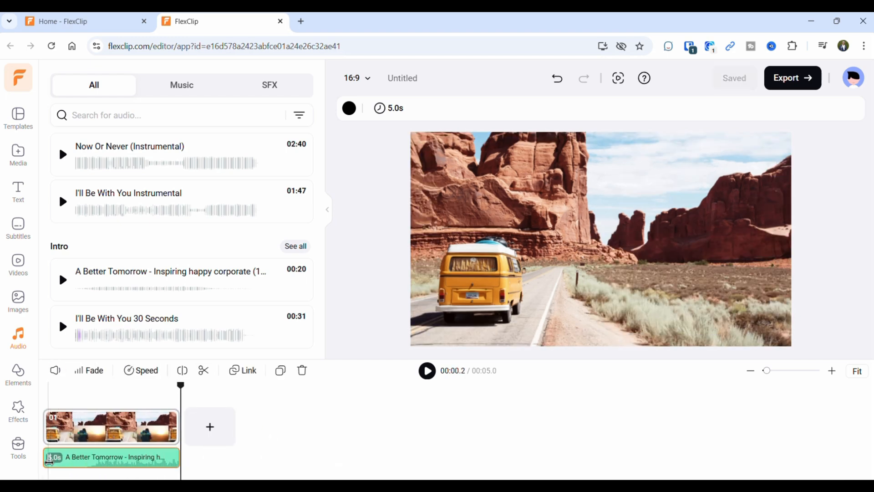
left_click_drag(50, 460, 97, 464)
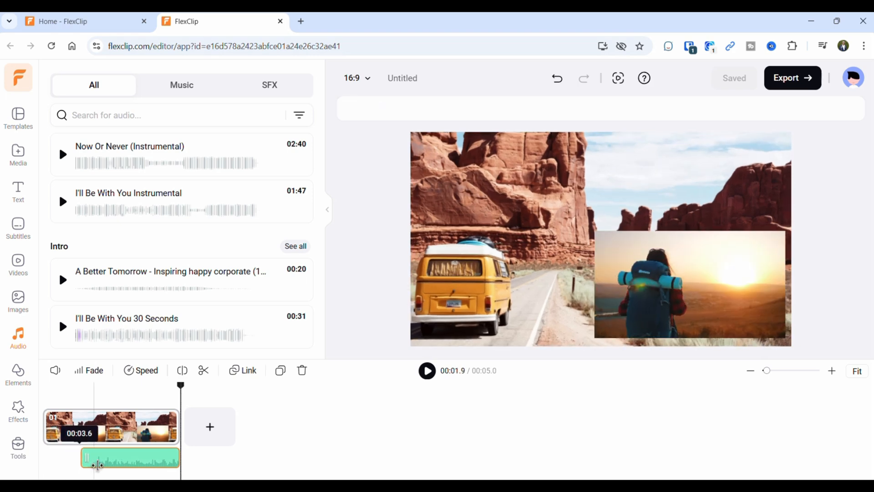
left_click_drag(143, 465, 176, 466)
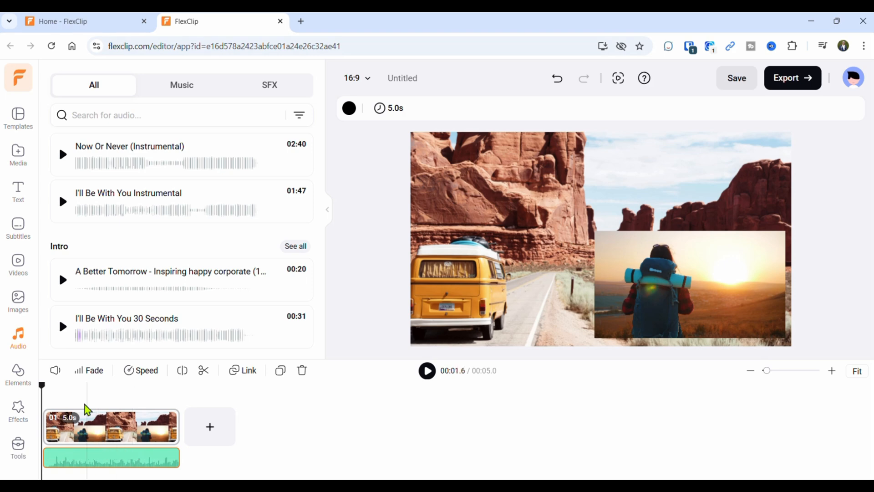
Set the music track's fade in to 0.5 s and fade out to 1 s, and play the scene to check it.
left_click(94, 373)
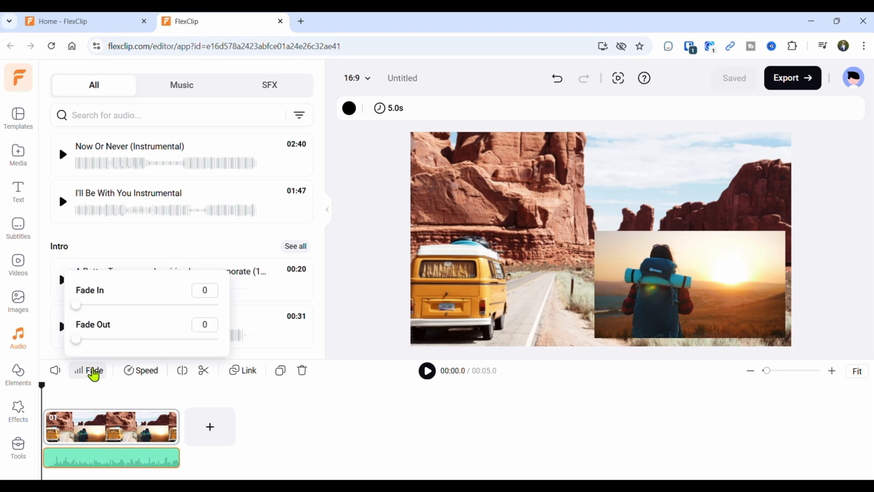
left_click_drag(76, 339, 105, 347)
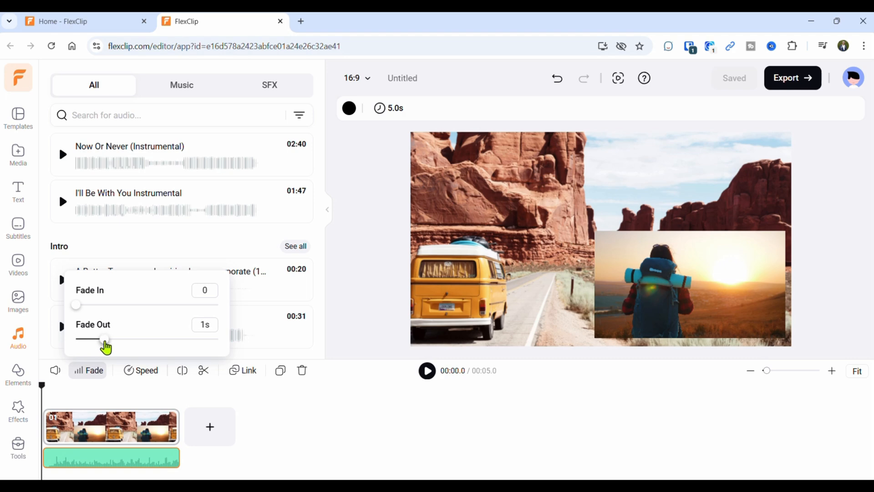
left_click(95, 304)
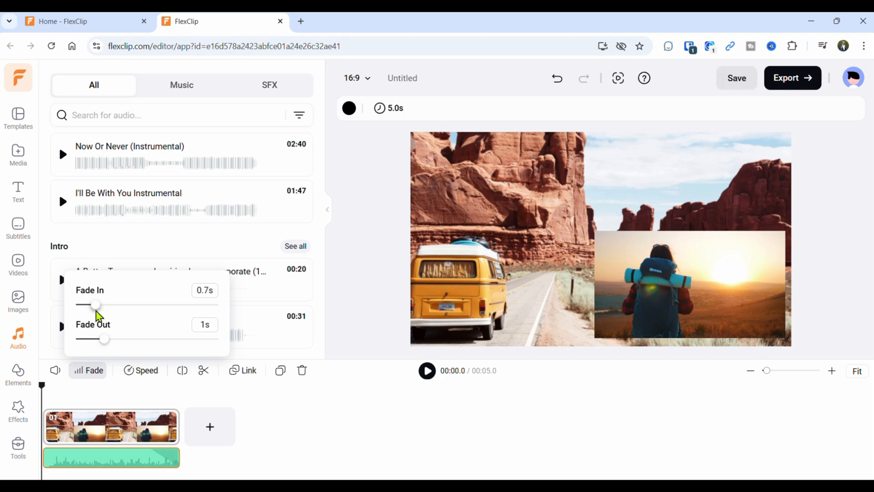
left_click_drag(96, 311, 91, 313)
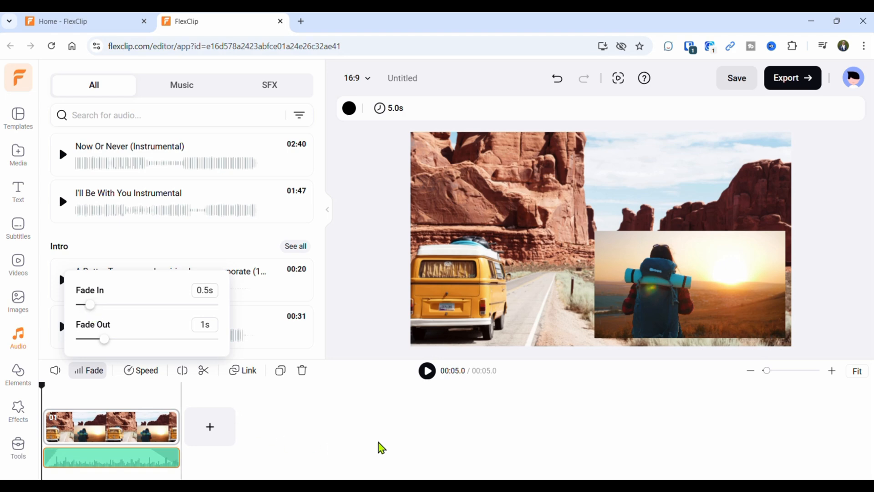
left_click(427, 371)
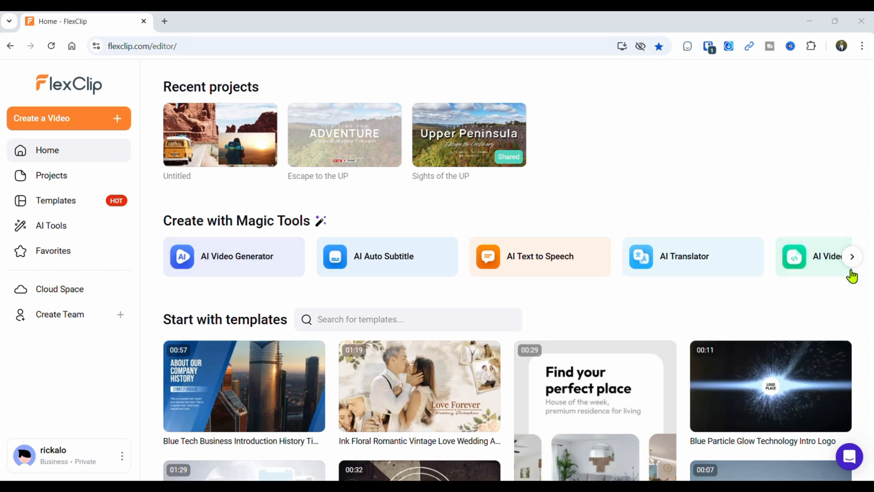
Open the Record Voice magic tool from the FlexClip home page.
left_click(852, 256)
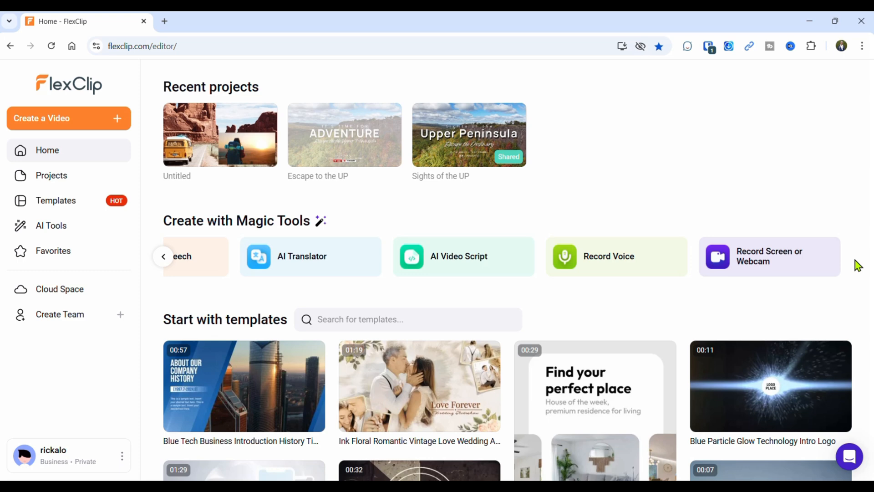
left_click(614, 262)
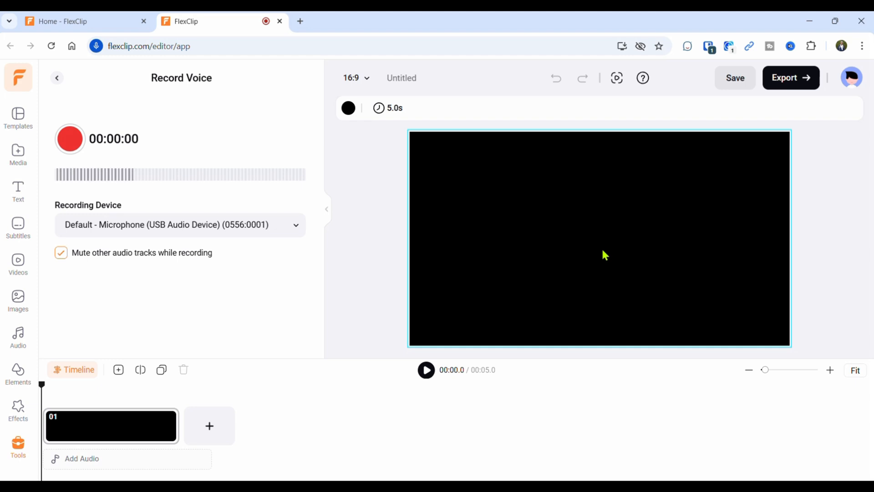
Leave Record Voice, open the Record Screen or Webcam tool and view the recording settings for Screen Only mode.
left_click(58, 79)
scroll(119, 164, "down", 5)
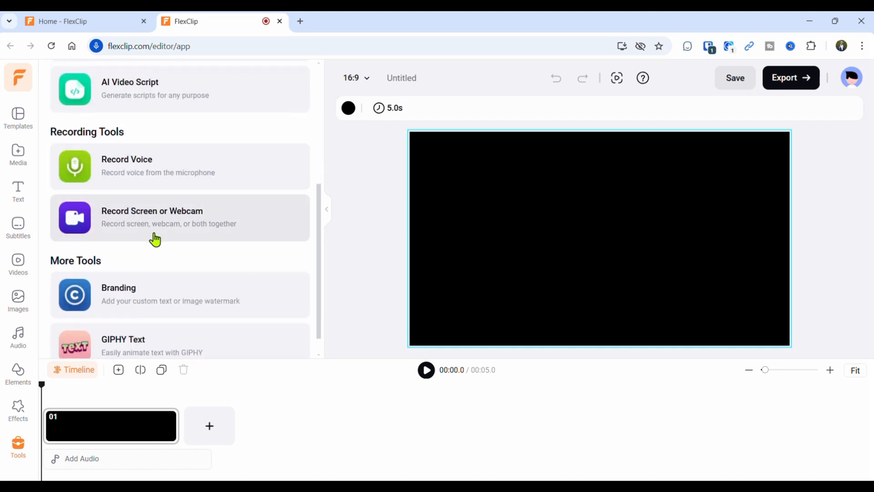
left_click(154, 232)
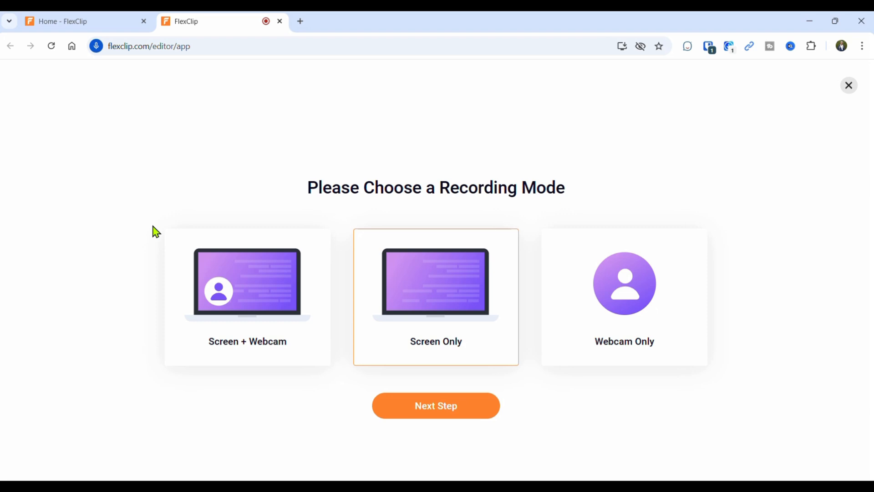
left_click(485, 418)
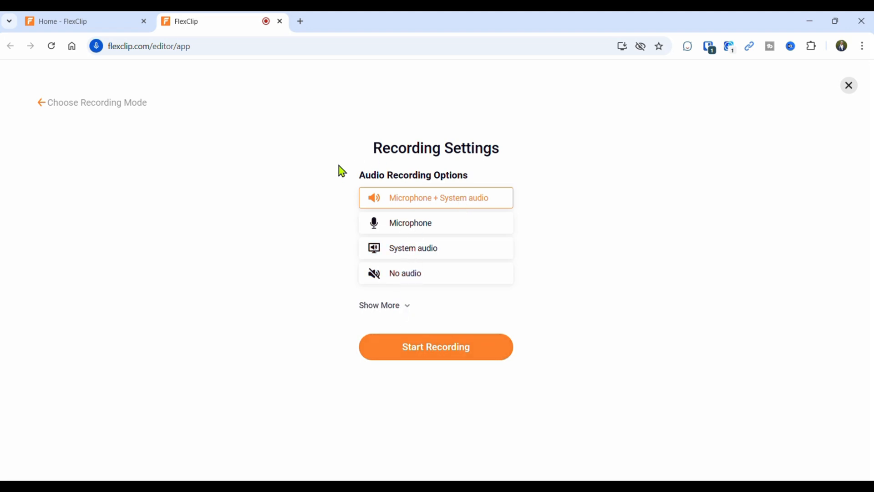
Change the recording mode to Screen + Webcam and open its recording settings.
left_click(40, 109)
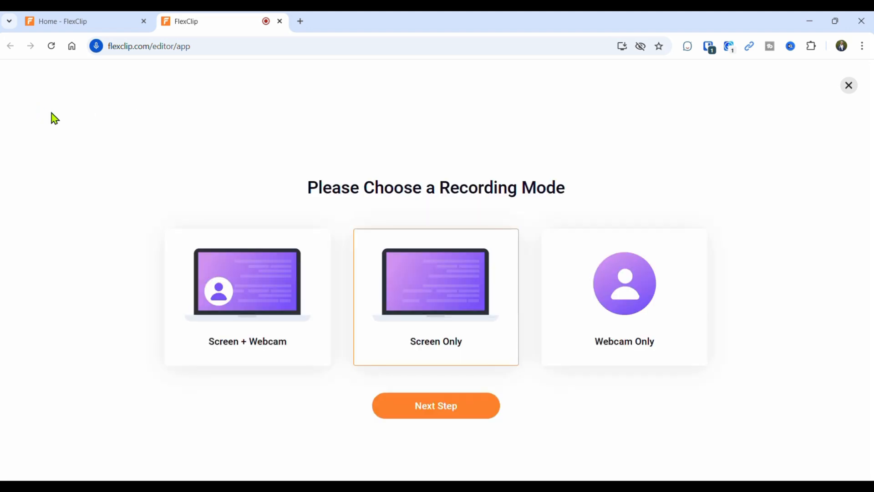
left_click(246, 317)
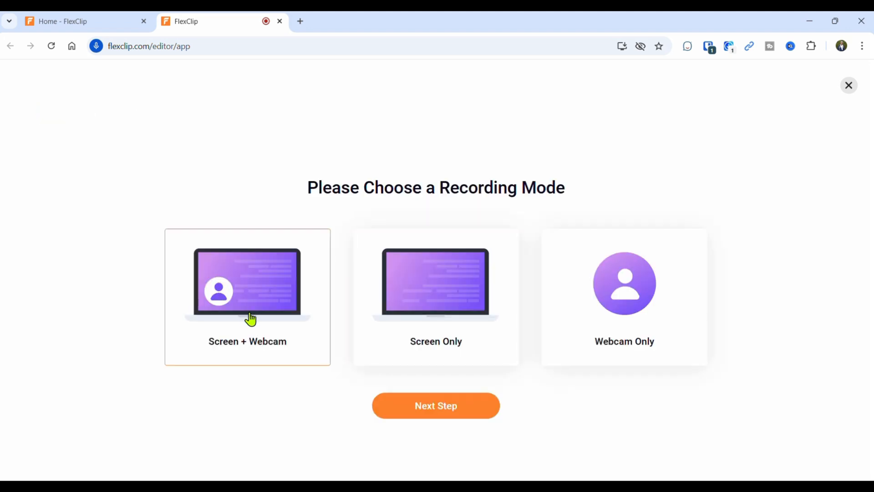
left_click(411, 402)
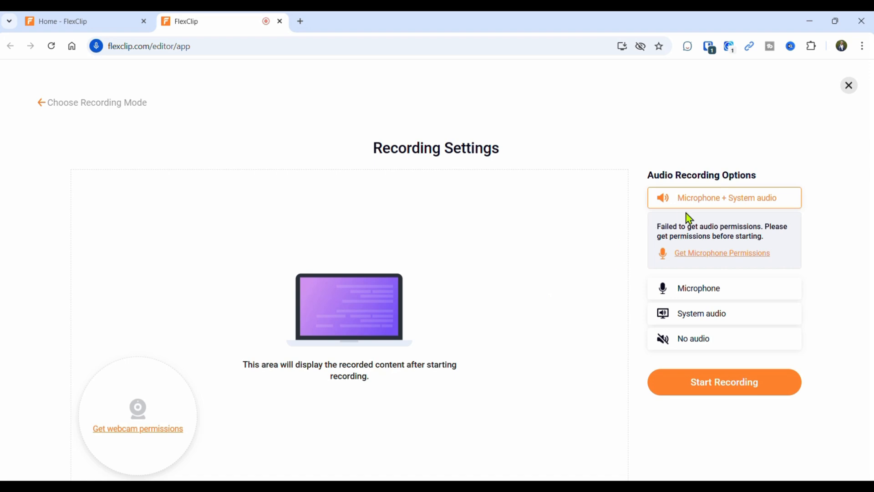